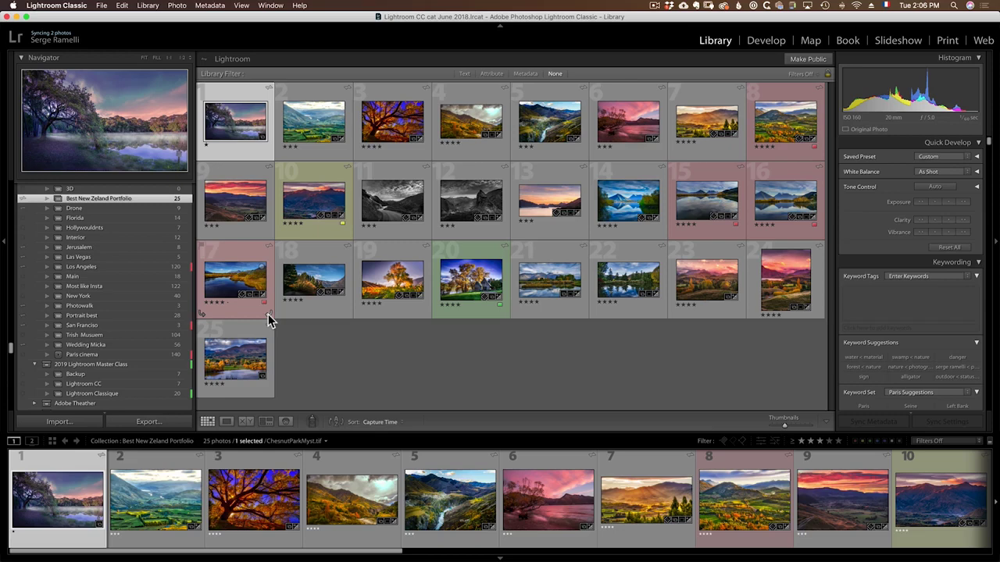
Step: Export all photos in the Best New Zeland Portfolio collection as a catalog named "new zealand" on the Desktop
scroll(12, 351, "up", 3)
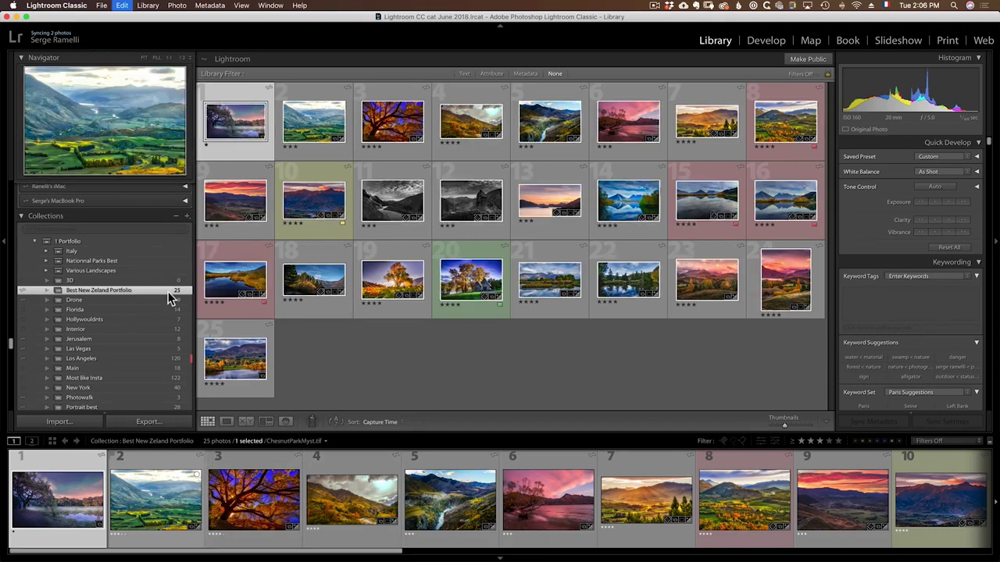
key("super+a")
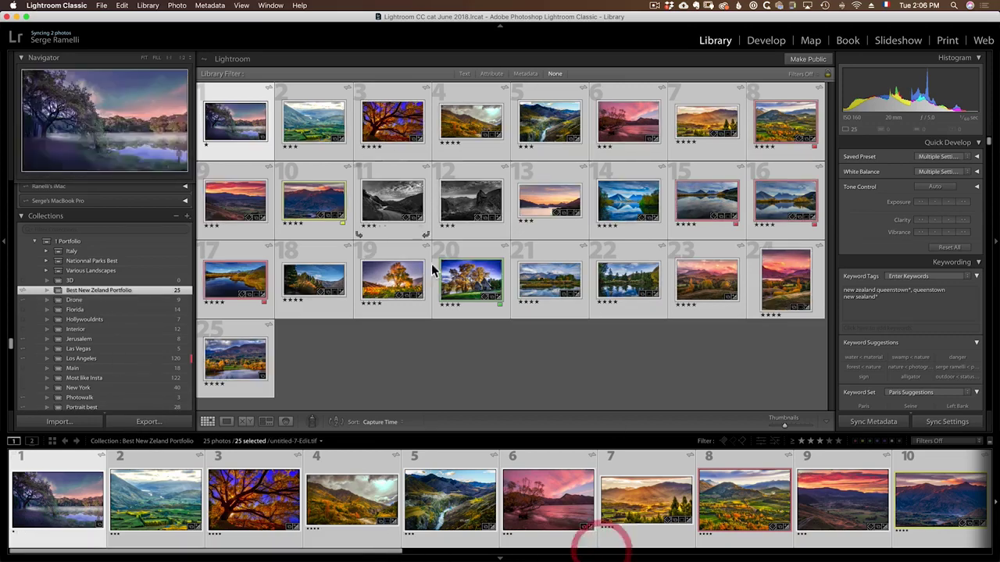
left_click(103, 7)
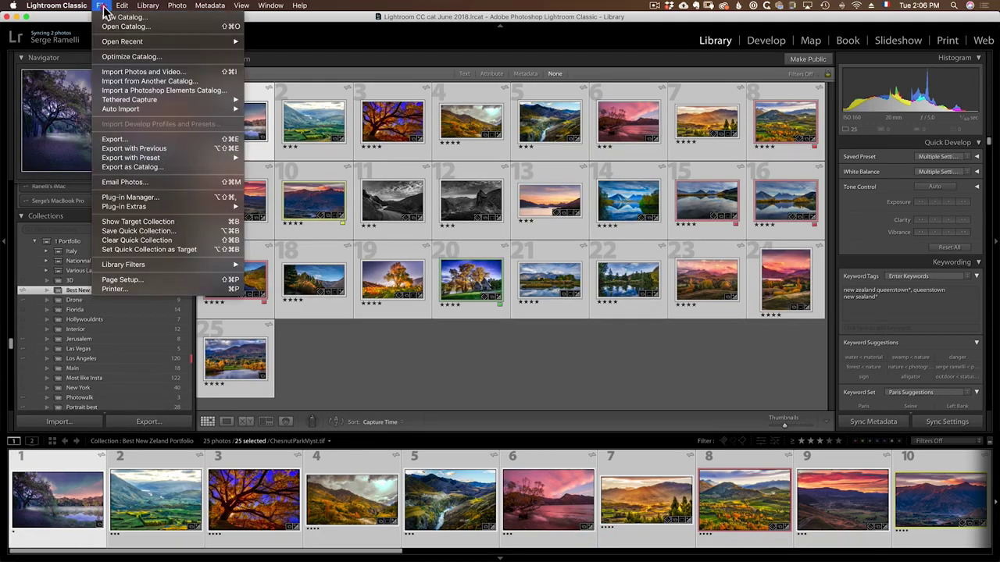
left_click(163, 168)
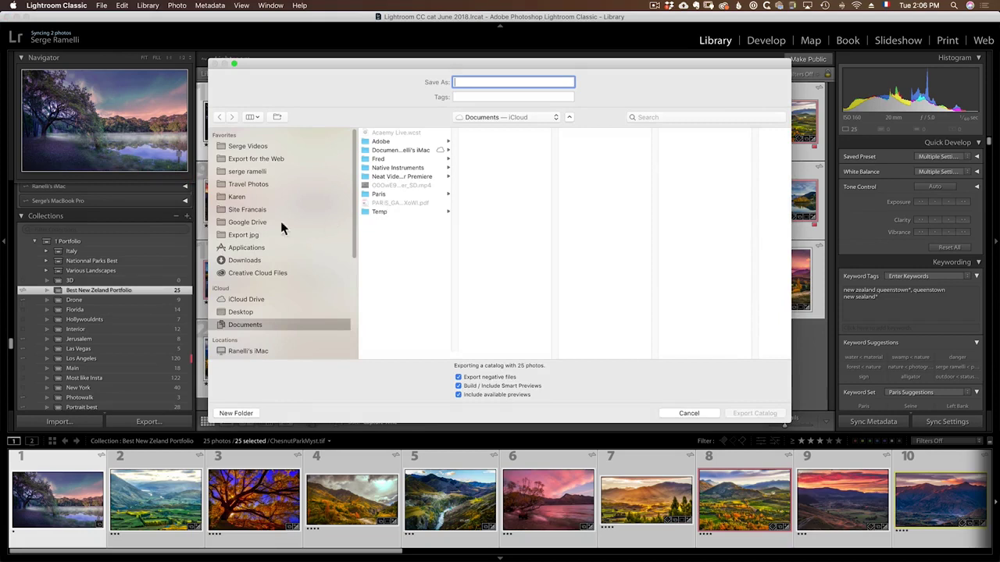
left_click(260, 311)
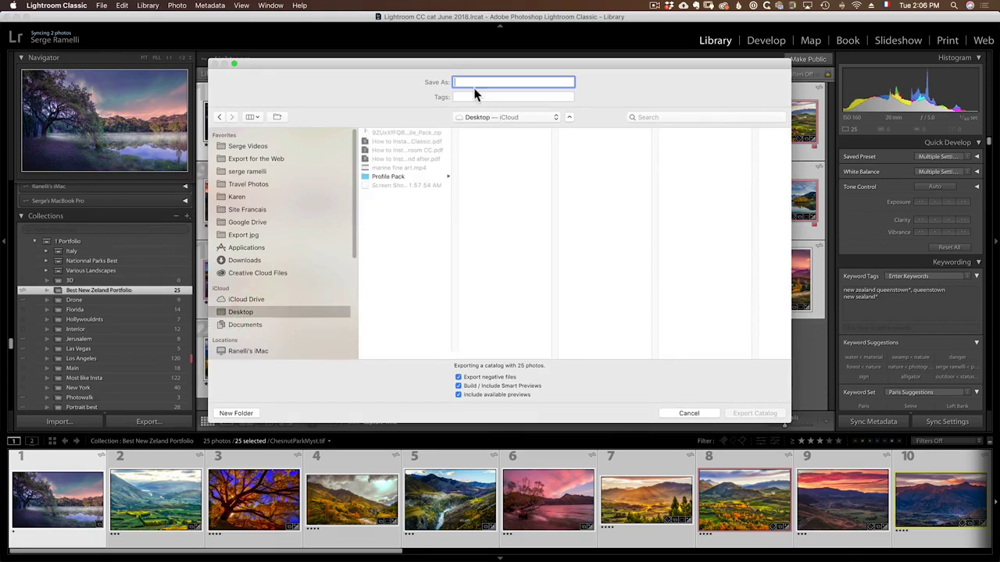
type("new")
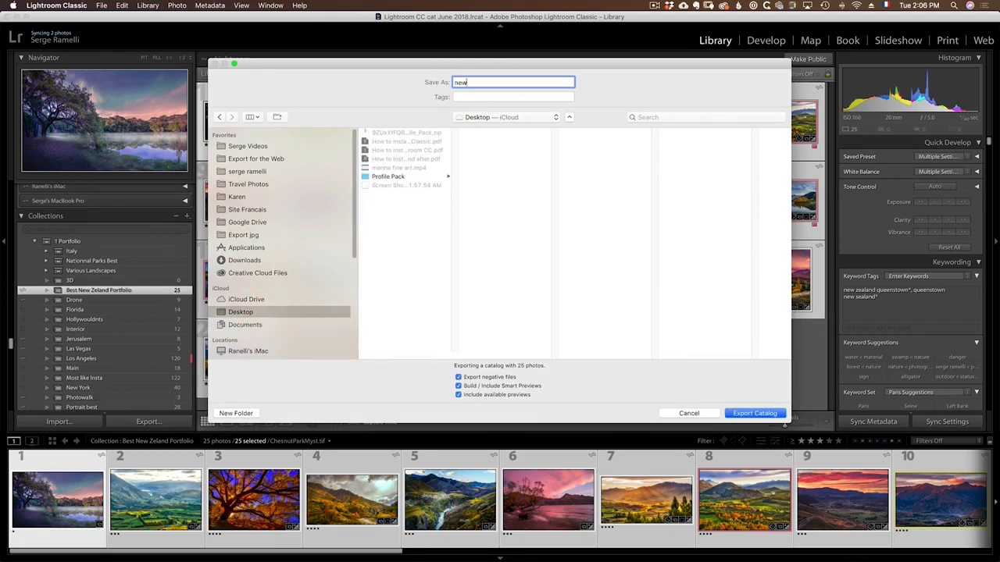
type(" zealand")
left_click(746, 414)
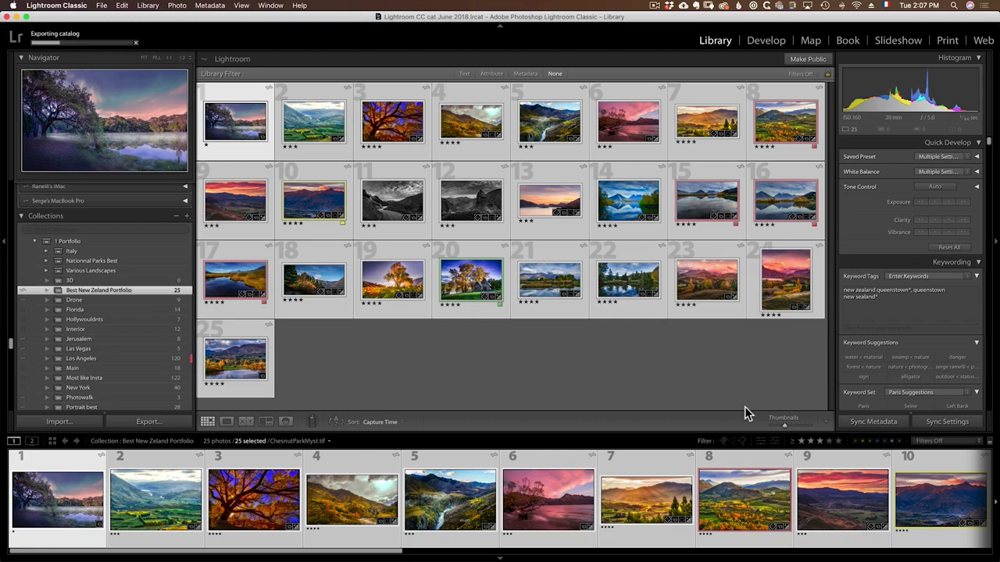
Step: Switch to Finder and examine the nested folders inside the Desktop's new zealand export, down to the files in Day 8 Trey
key("super+Tab")
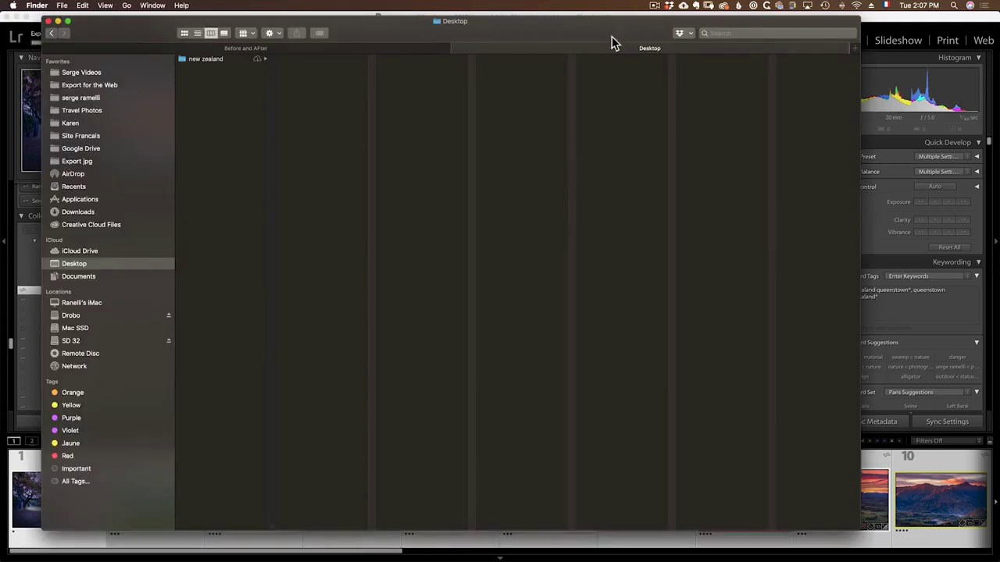
left_click(205, 59)
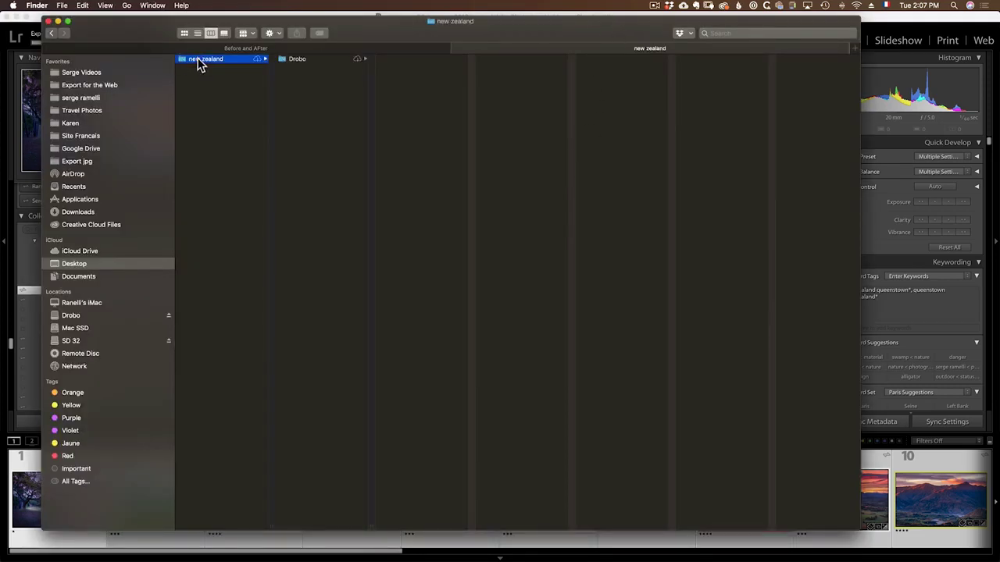
left_click(297, 61)
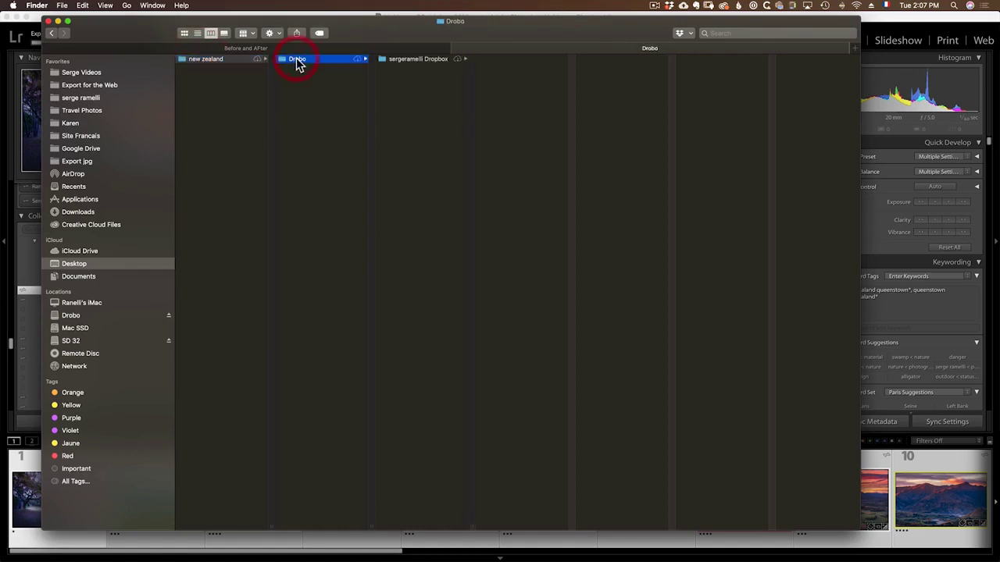
left_click(412, 59)
left_click(498, 60)
left_click(593, 61)
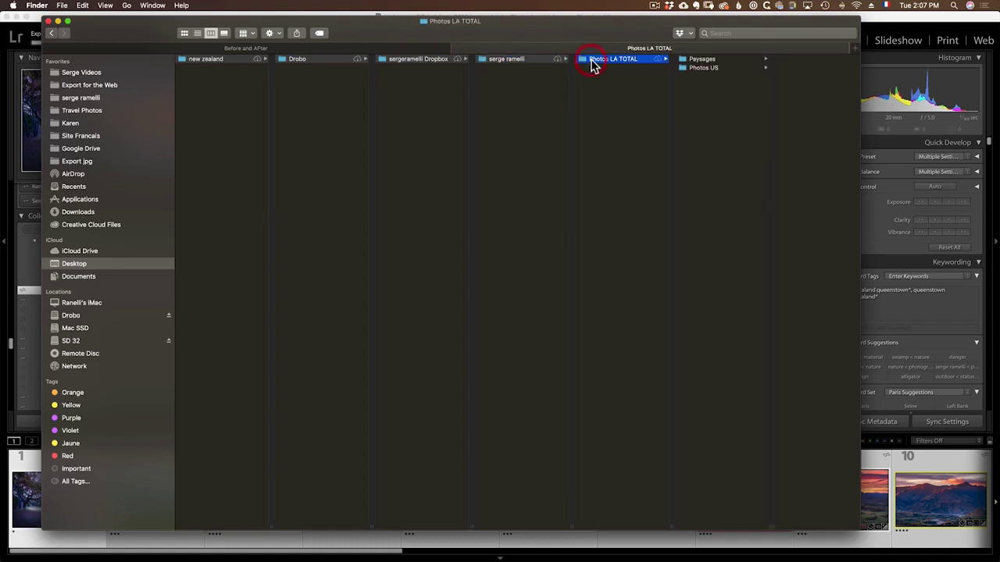
left_click(703, 60)
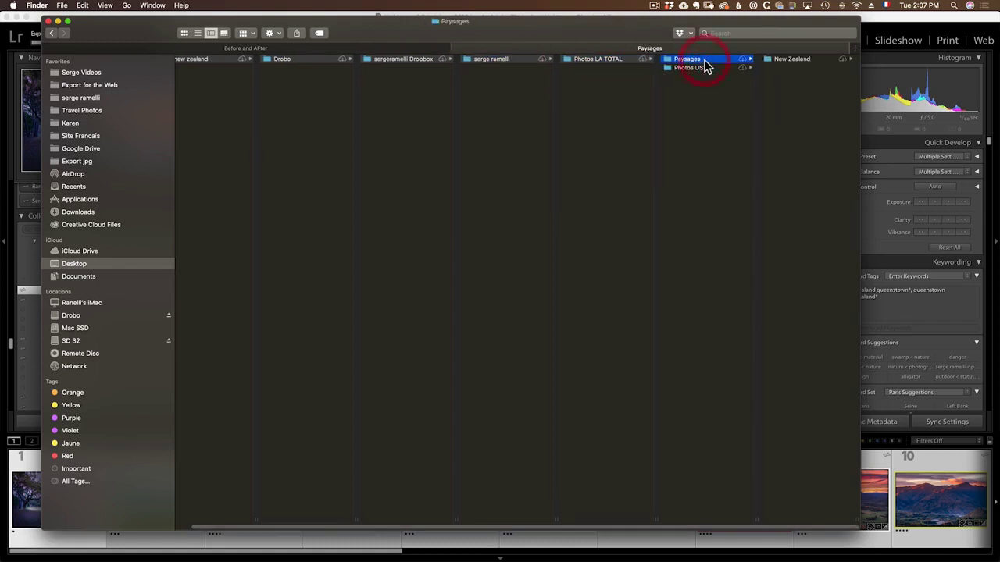
left_click(774, 61)
left_click(783, 59)
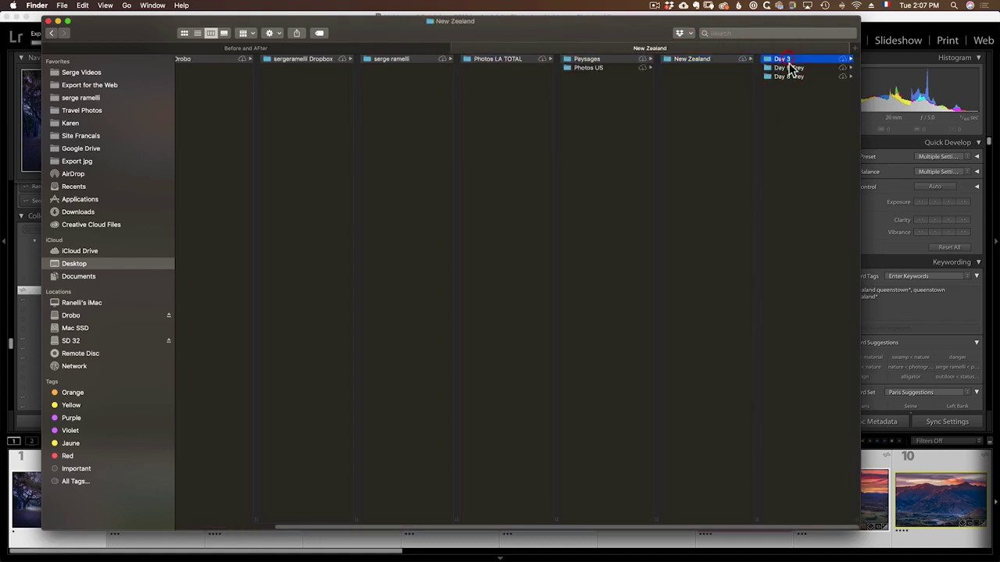
left_click(703, 76)
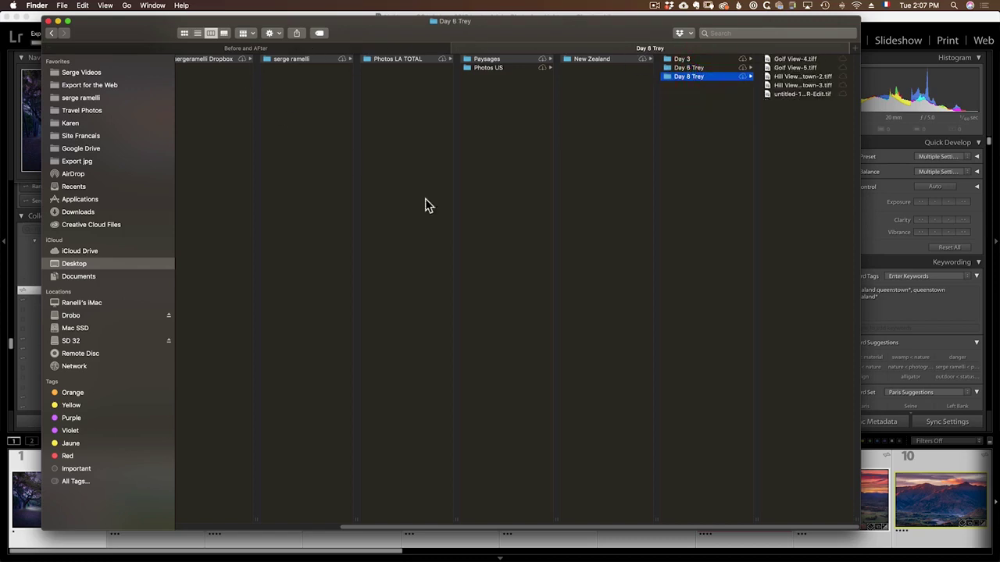
scroll(668, 530, "left", 5)
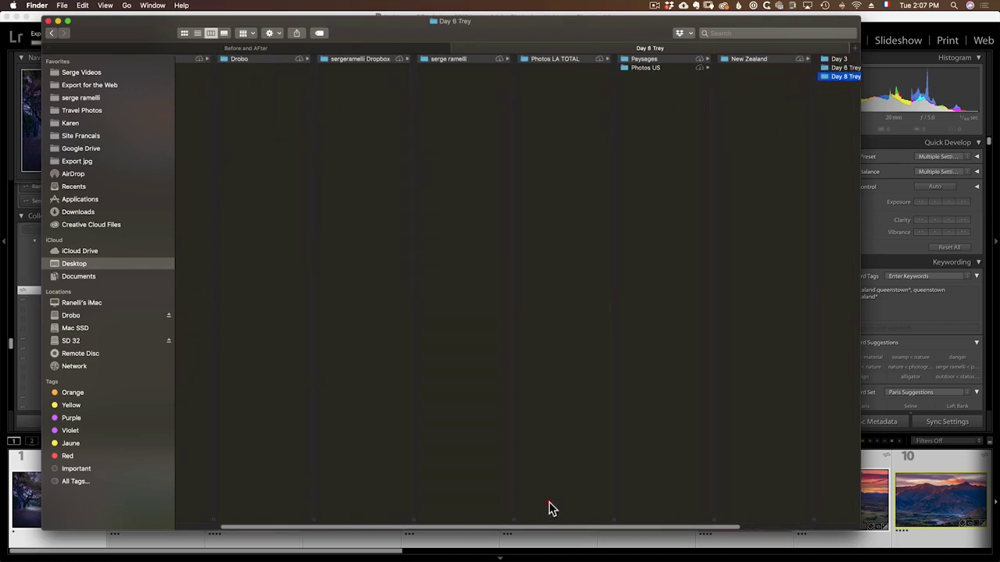
left_click(549, 508)
scroll(570, 530, "left", 2)
left_click(466, 513)
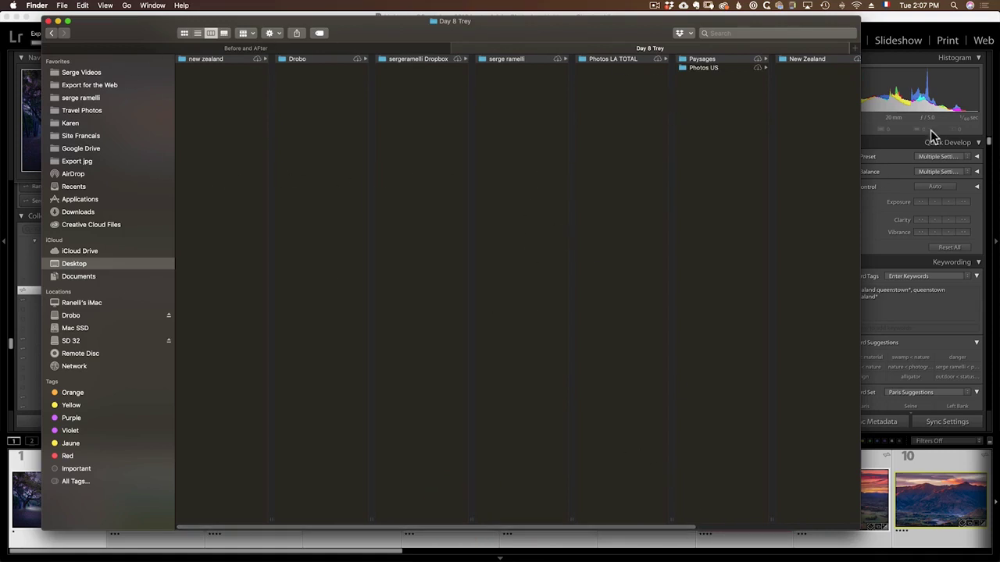
Step: Return to Lightroom Classic and open the recent catalog Lightroom Training.lrcat, skipping the backup this time
left_click(891, 144)
left_click(101, 5)
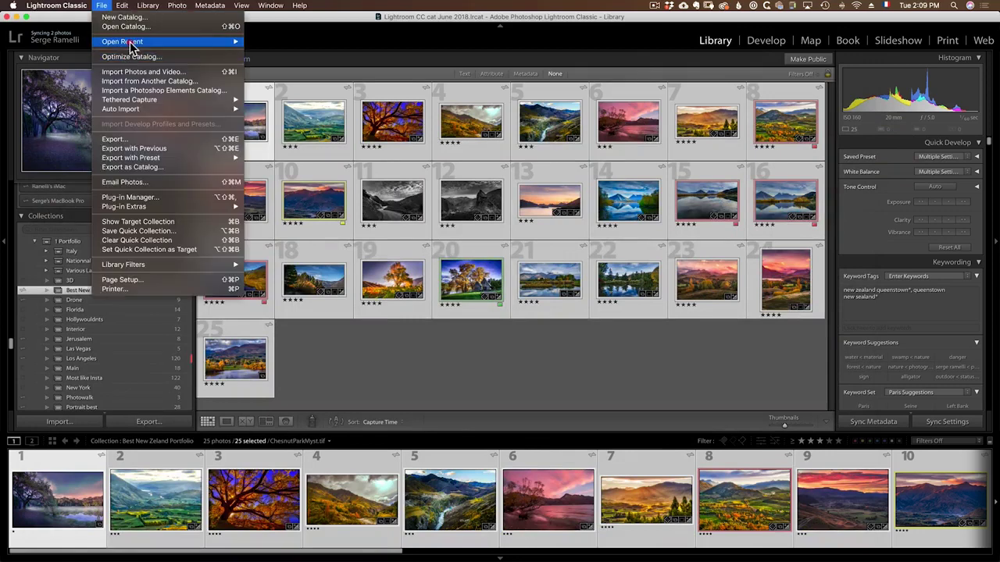
mouse_move(156, 41)
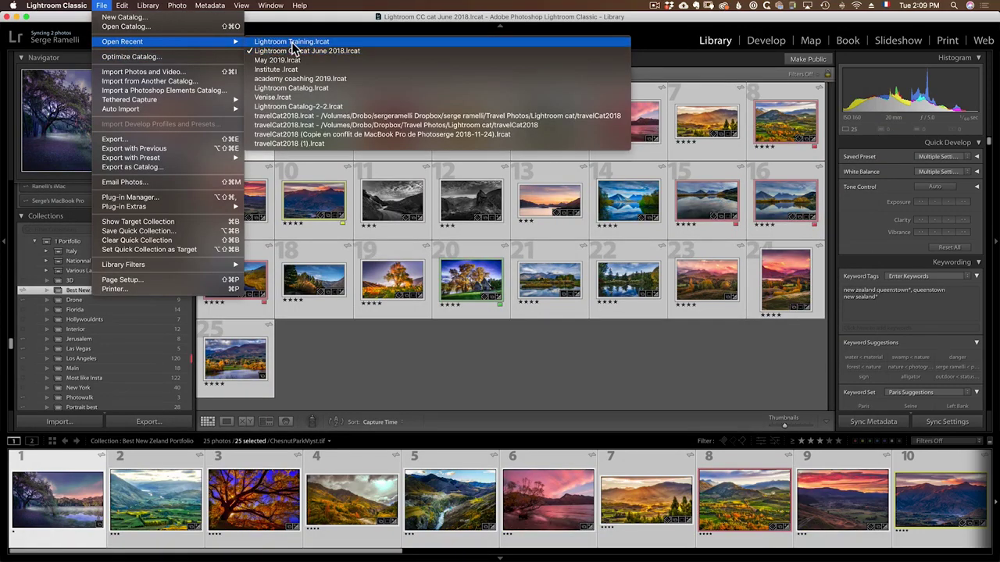
left_click(291, 42)
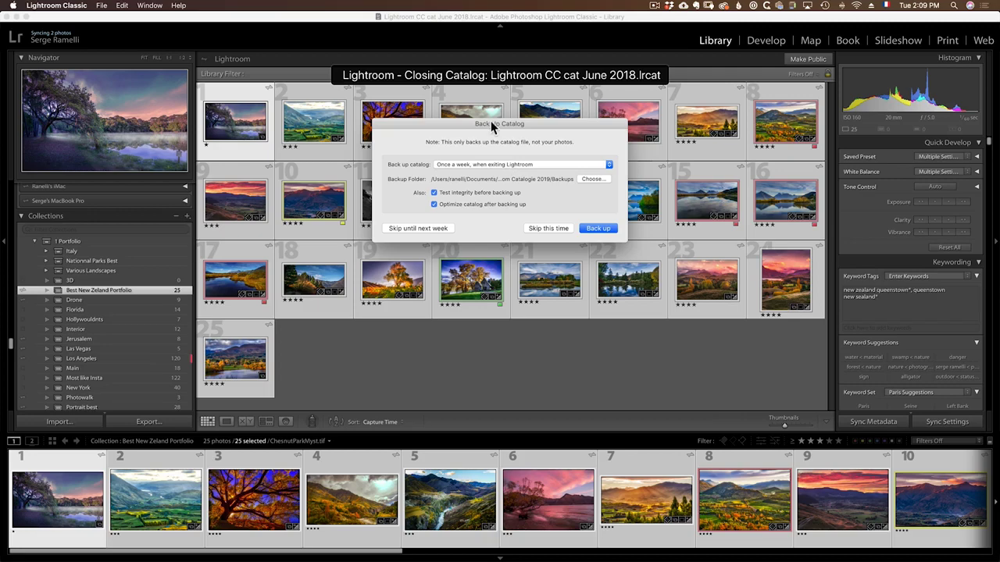
left_click(550, 228)
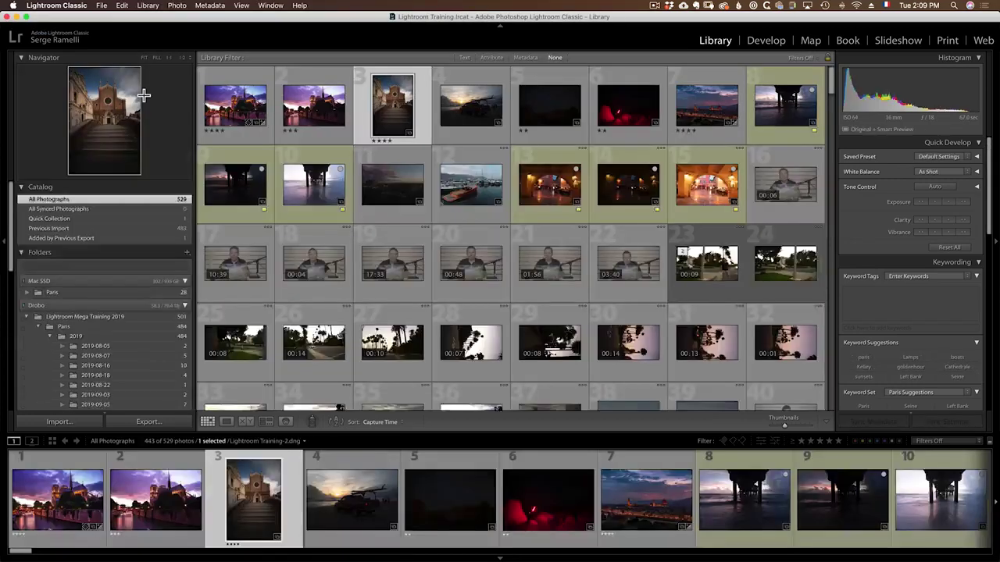
Step: Start an import from another catalog, choosing new zealand.lrcat in the Desktop's new zealand folder
left_click(102, 7)
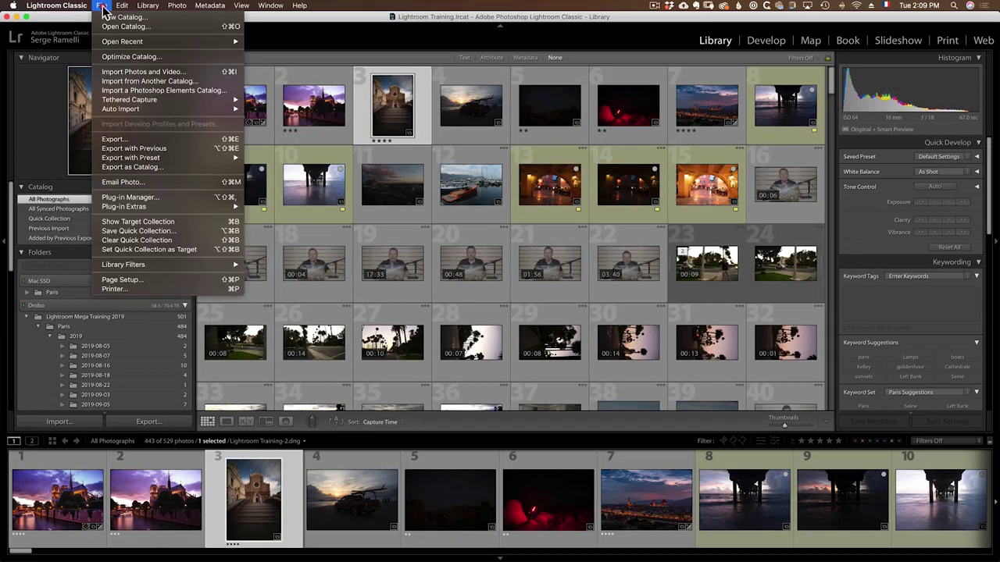
left_click(171, 85)
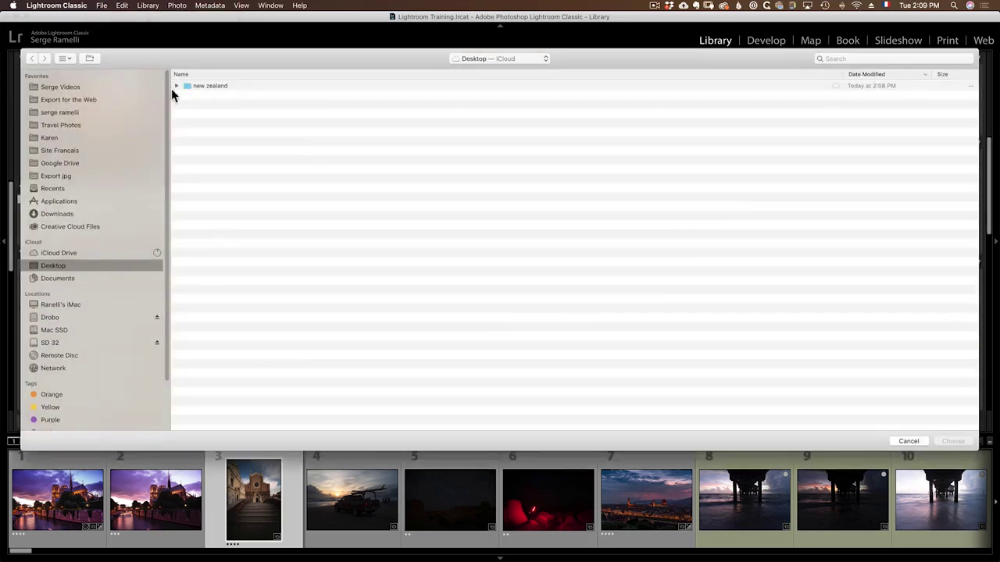
left_click(207, 92)
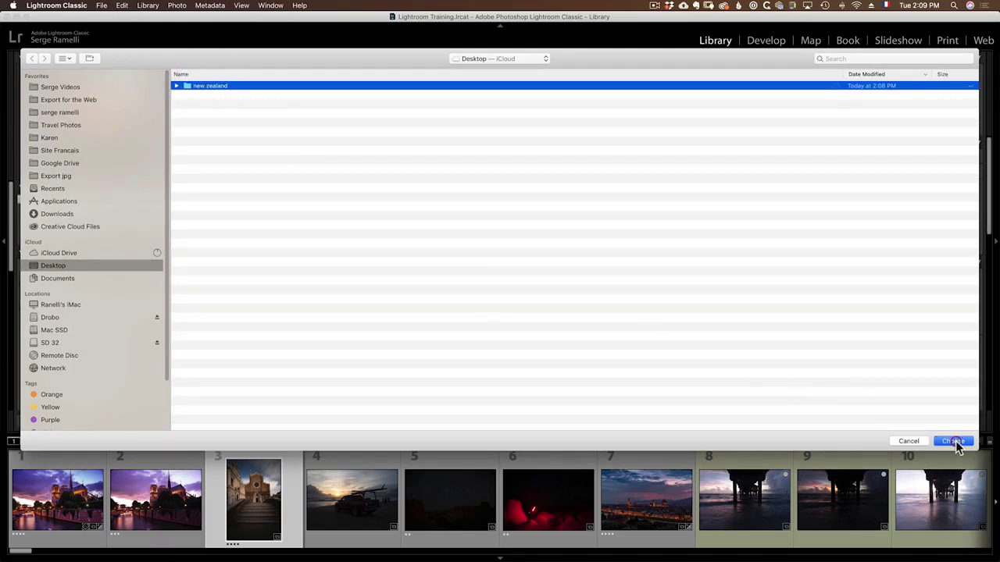
left_click(953, 441)
left_click(205, 88)
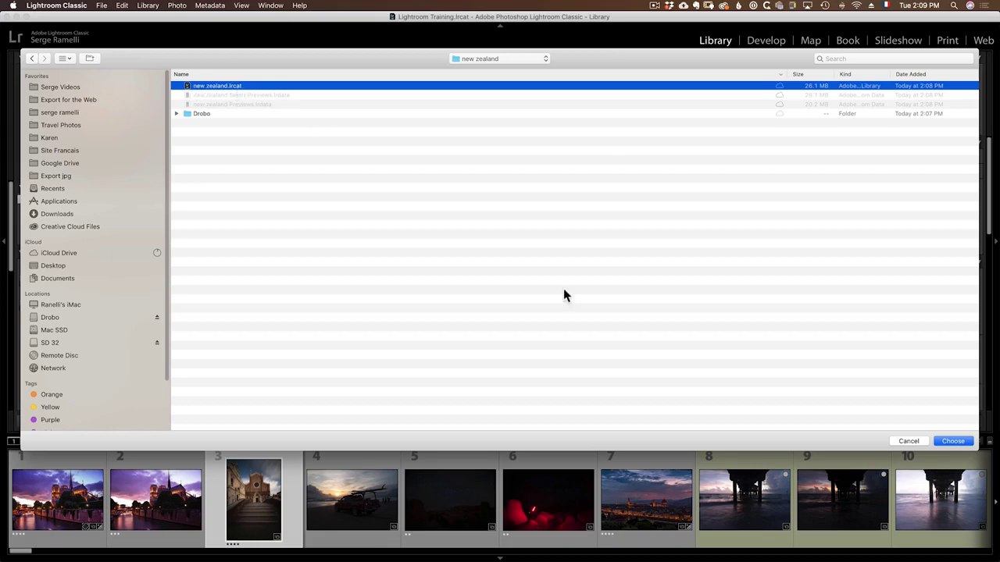
left_click(953, 441)
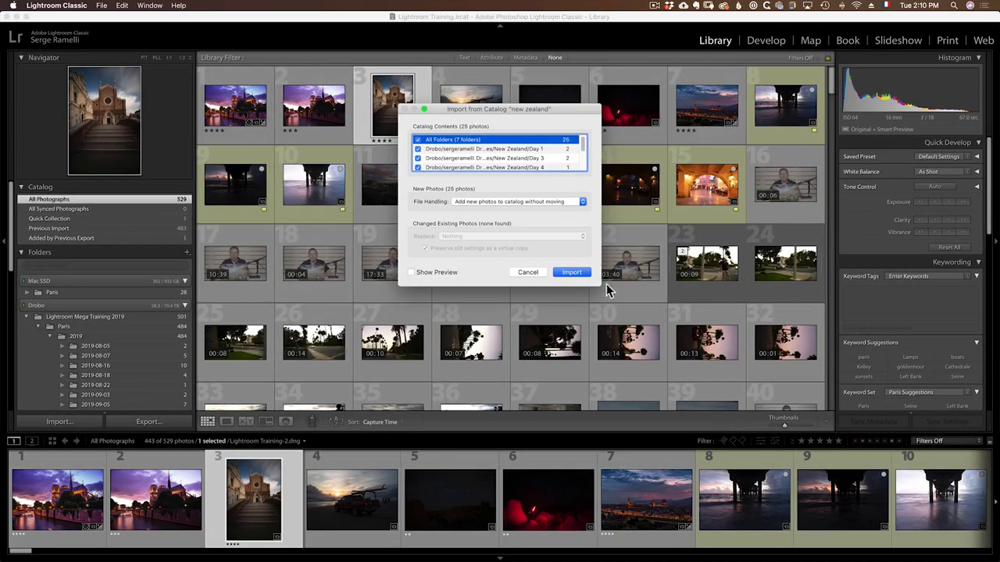
Step: Enlarge the catalog import dialog and set file handling to copy new photos to a new location and import
left_click_drag(598, 285, 723, 426)
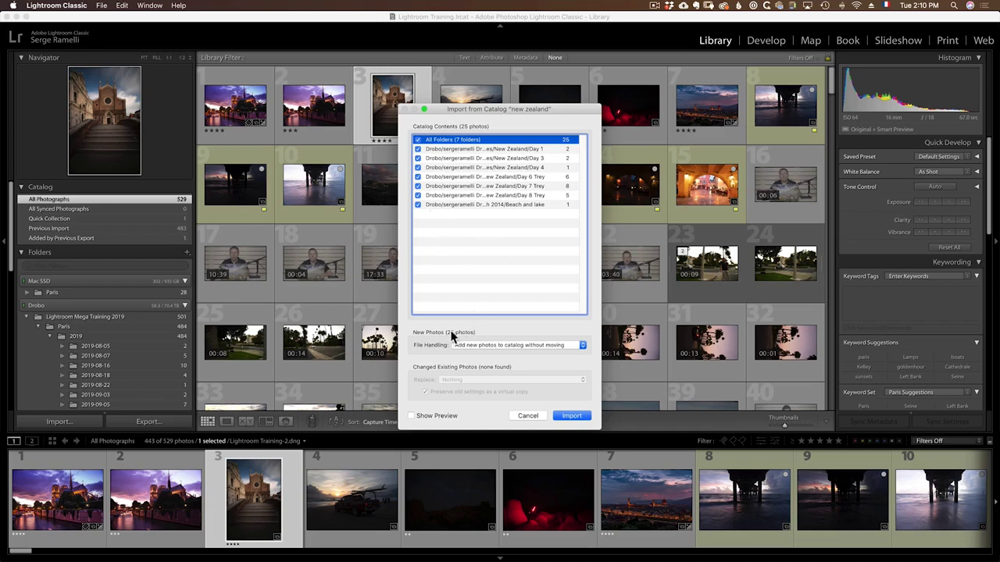
left_click(551, 346)
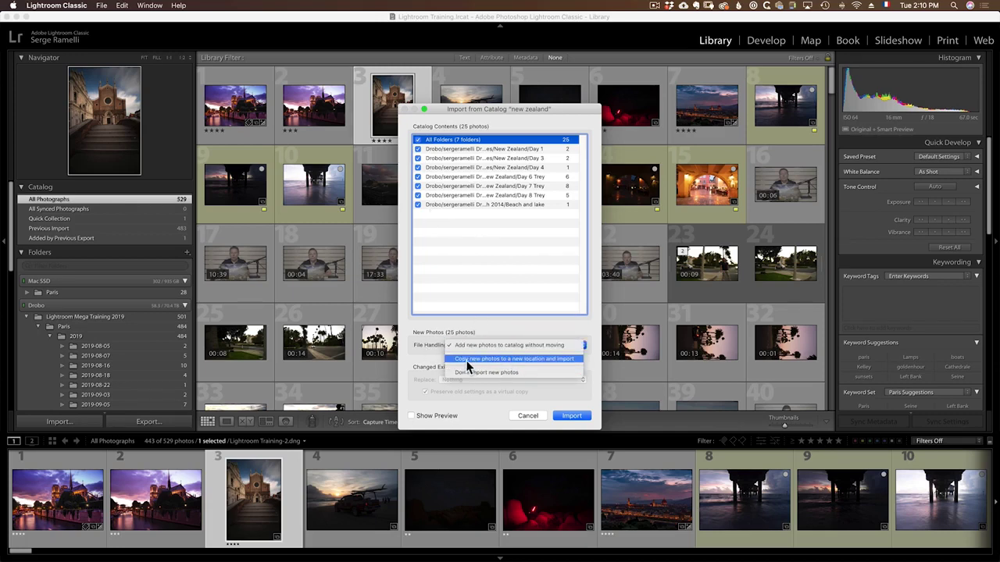
left_click(541, 360)
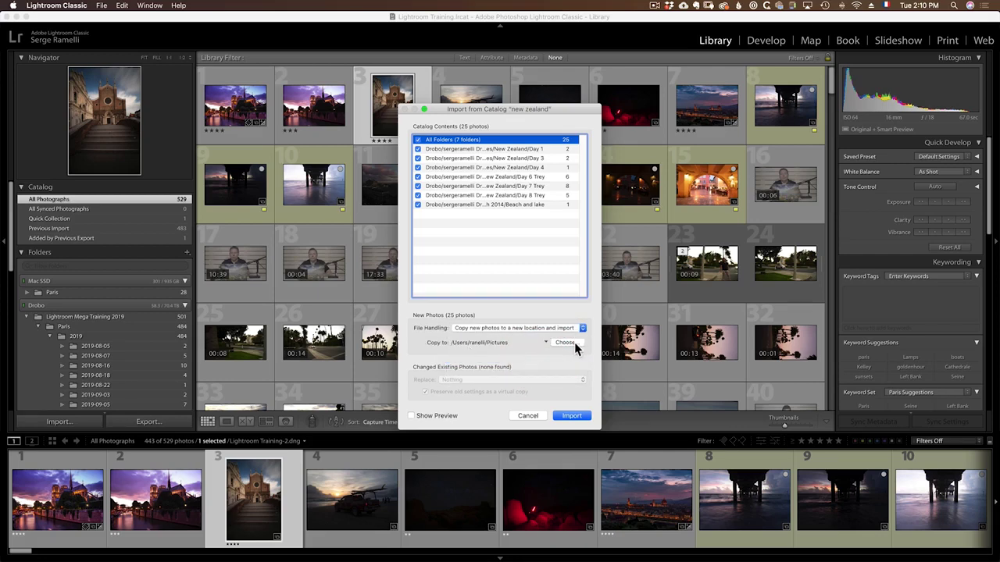
Step: Create a Desktop folder named "Import New Zealand" and choose it as the copy destination
left_click(569, 345)
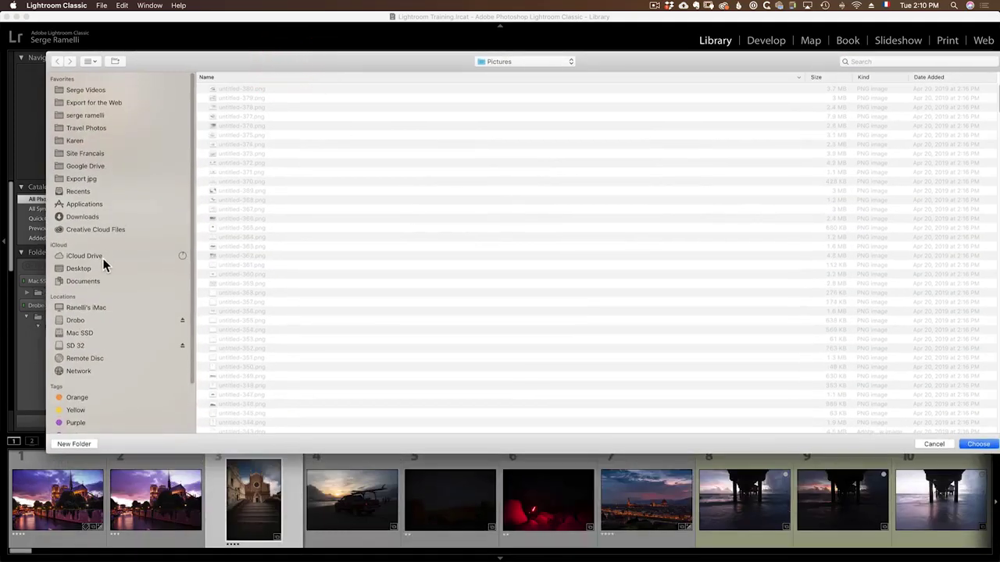
left_click(83, 268)
left_click(73, 443)
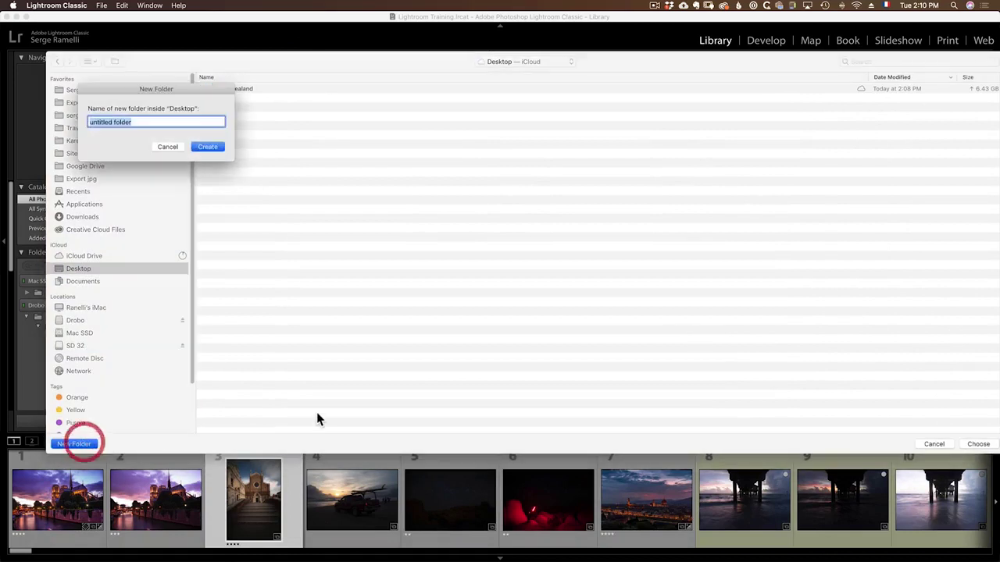
type("Import")
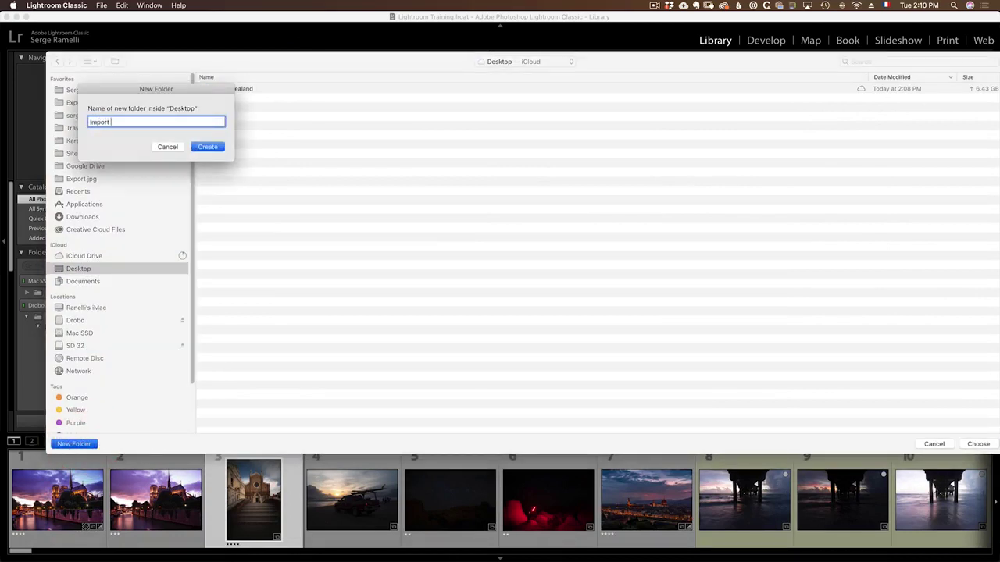
type(" New Zealand")
key("Return")
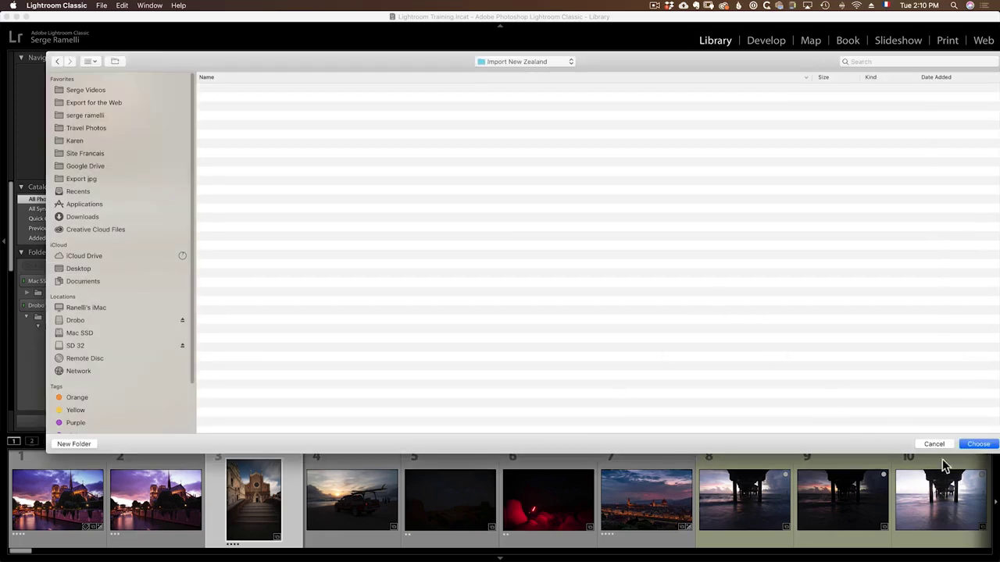
left_click(978, 444)
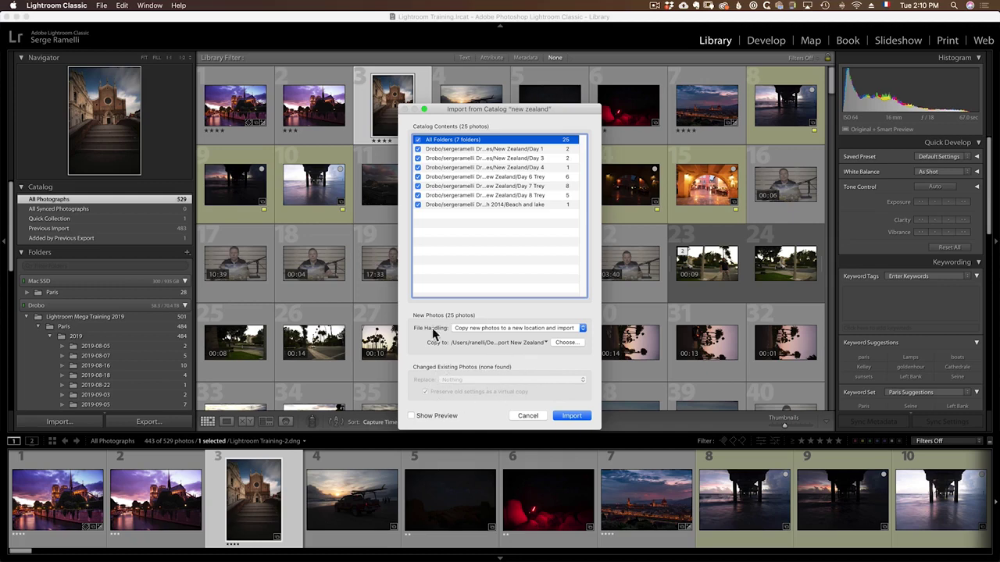
Step: Show the photo preview for the new zealand catalog and import its photos from all folders
left_click(439, 415)
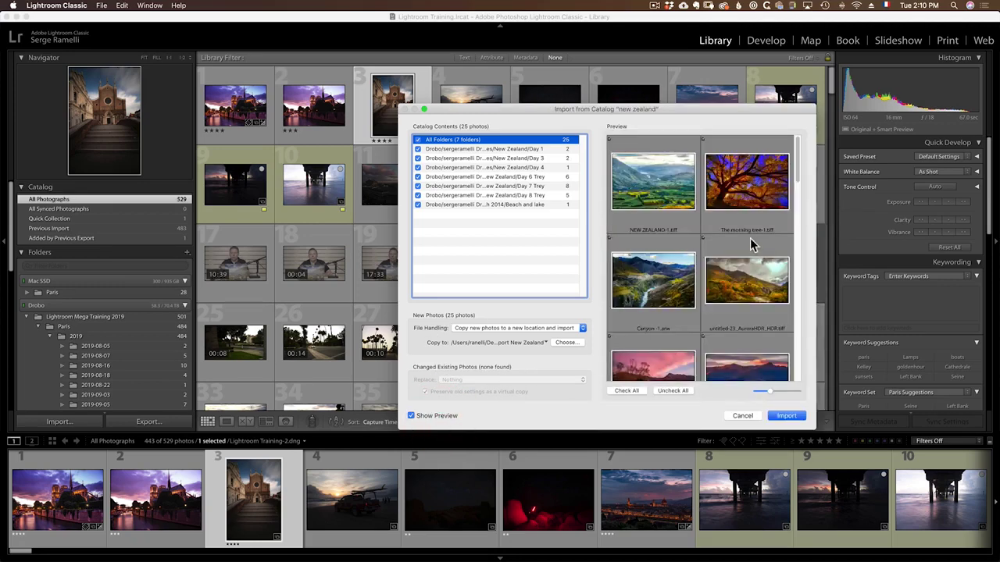
mouse_move(799, 187)
left_mouse_down()
mouse_move(808, 404)
mouse_move(783, 188)
left_mouse_up()
left_click(786, 416)
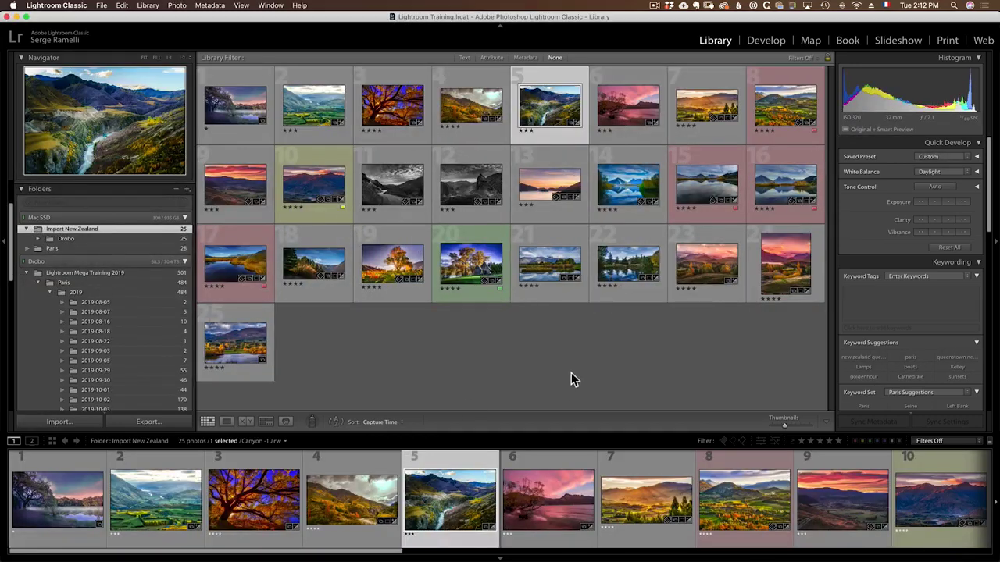
Step: Go to the selected canyon photo's folder in the library
right_click(441, 457)
left_click(500, 310)
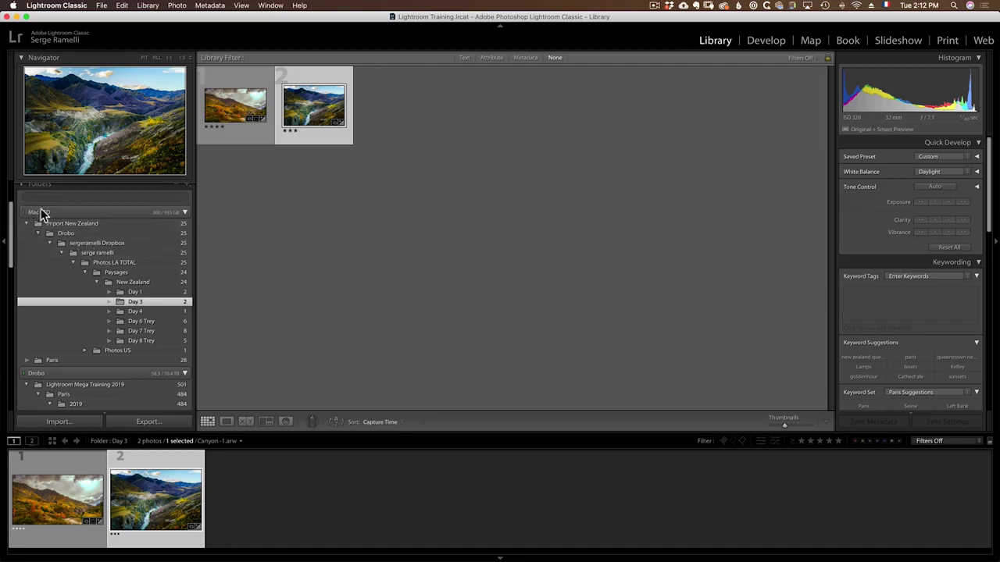
Step: Switch to Finder and open the nested folders inside Import New Zealand down to Paysages
key("super+Tab")
left_click(311, 289)
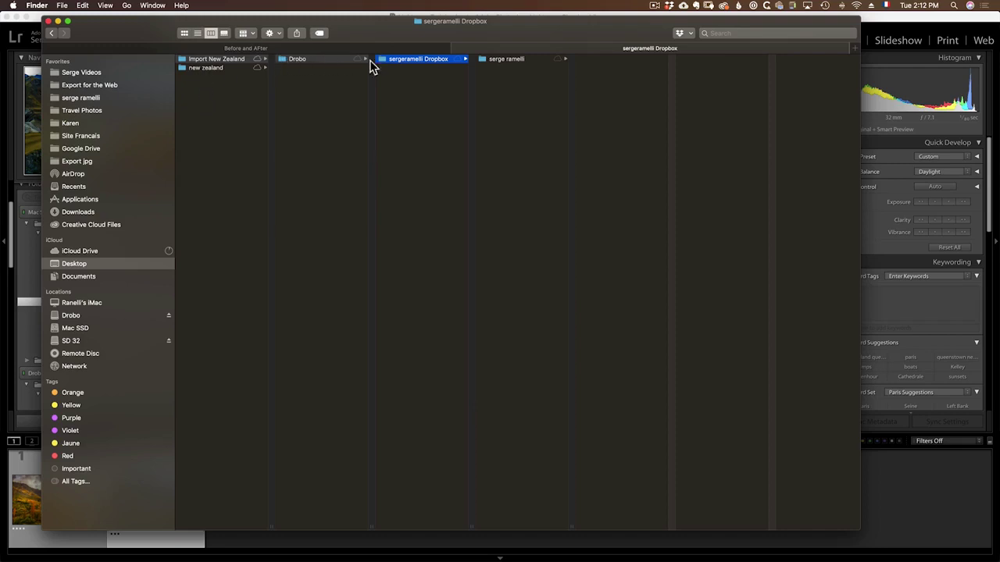
left_click(497, 61)
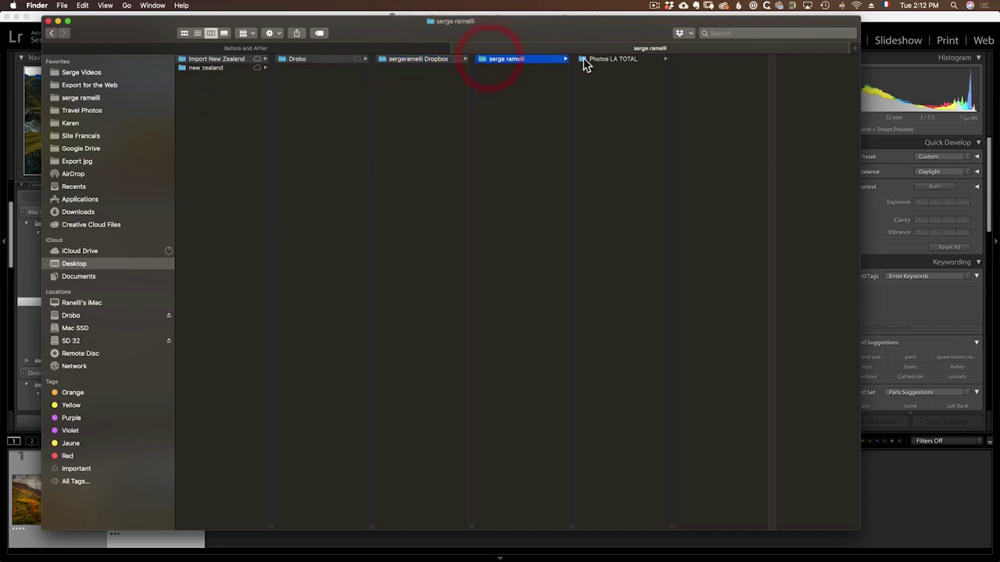
left_click(606, 66)
left_click(697, 61)
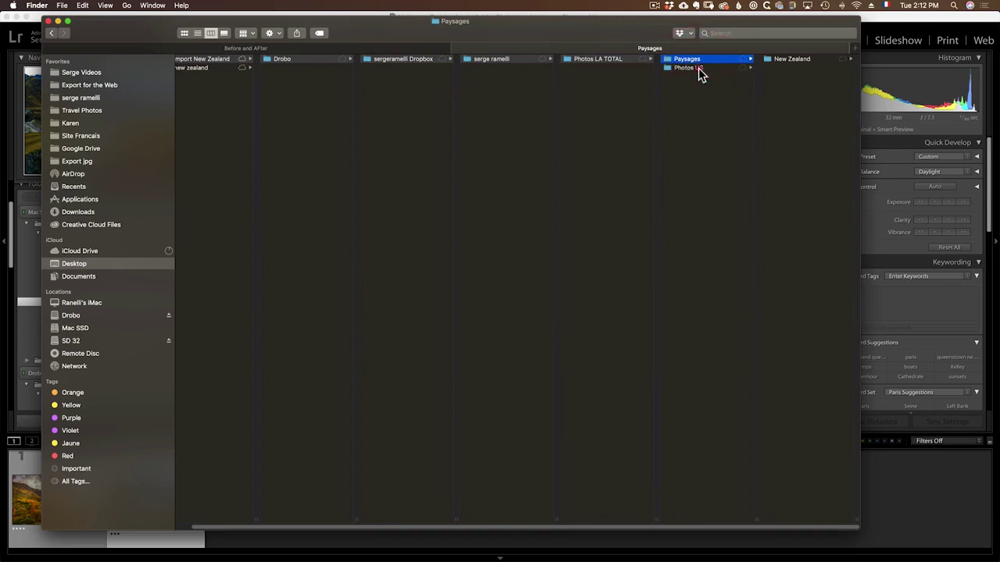
Step: Check the copied contents of Photos US through Flag to Beach and lake, and close the Finder window
left_click(698, 68)
left_click(779, 61)
left_click(642, 67)
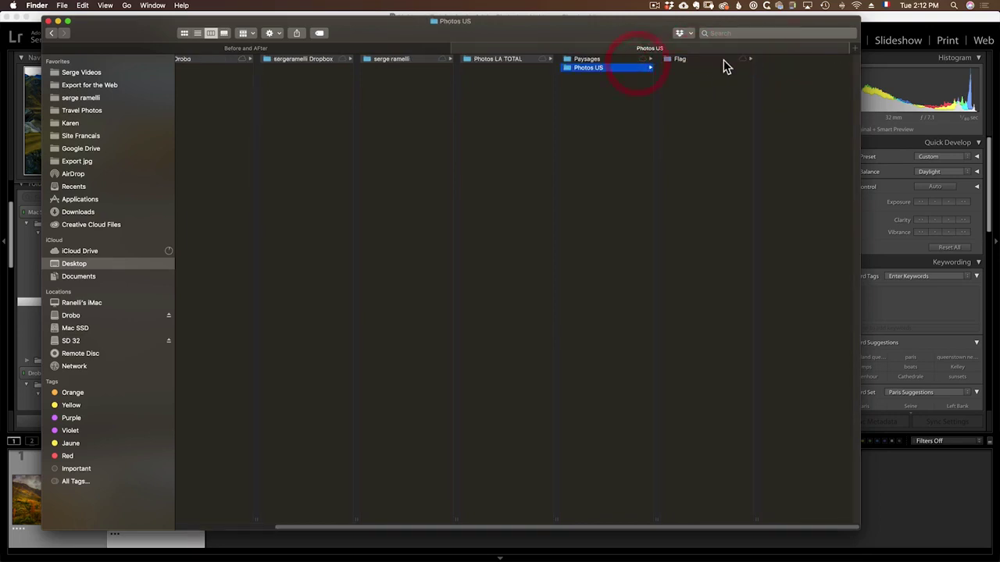
left_click(726, 61)
left_click(782, 60)
left_click(780, 61)
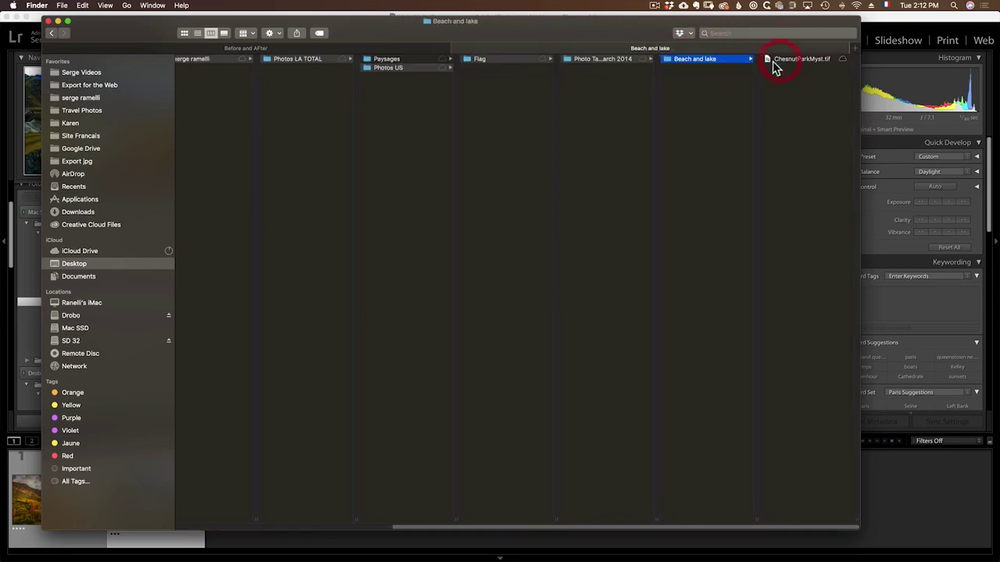
left_click_drag(567, 524, 330, 487)
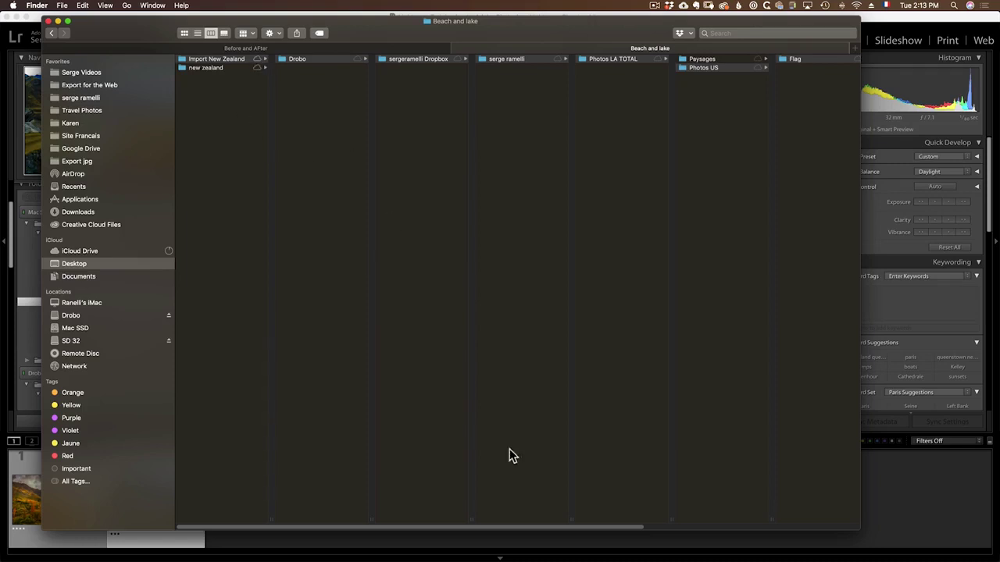
left_click(50, 22)
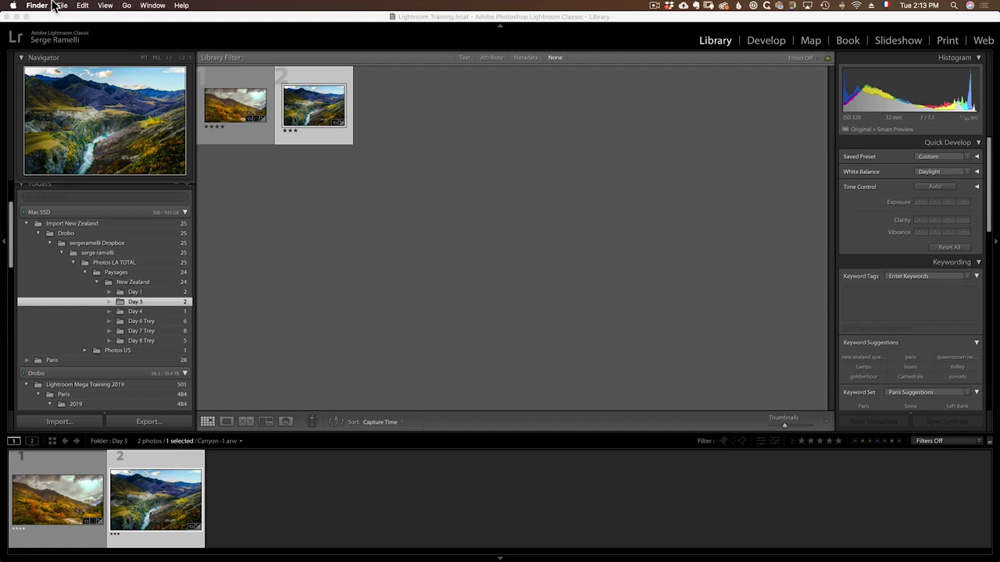
Step: Return to Lightroom and open the recent catalog Lightroom CC cat June 2018.lrcat
left_click(156, 461)
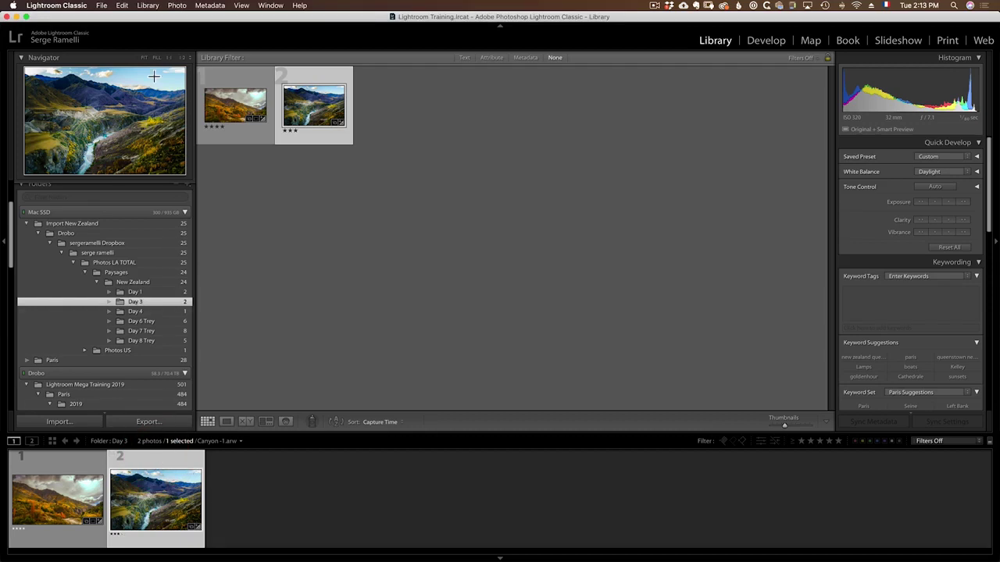
left_click(103, 7)
mouse_move(192, 43)
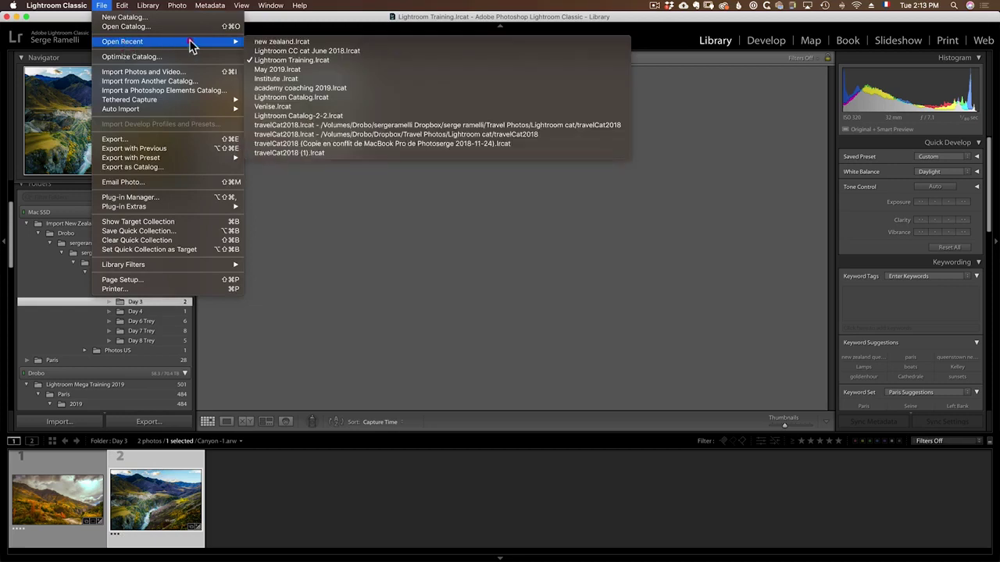
left_click(321, 50)
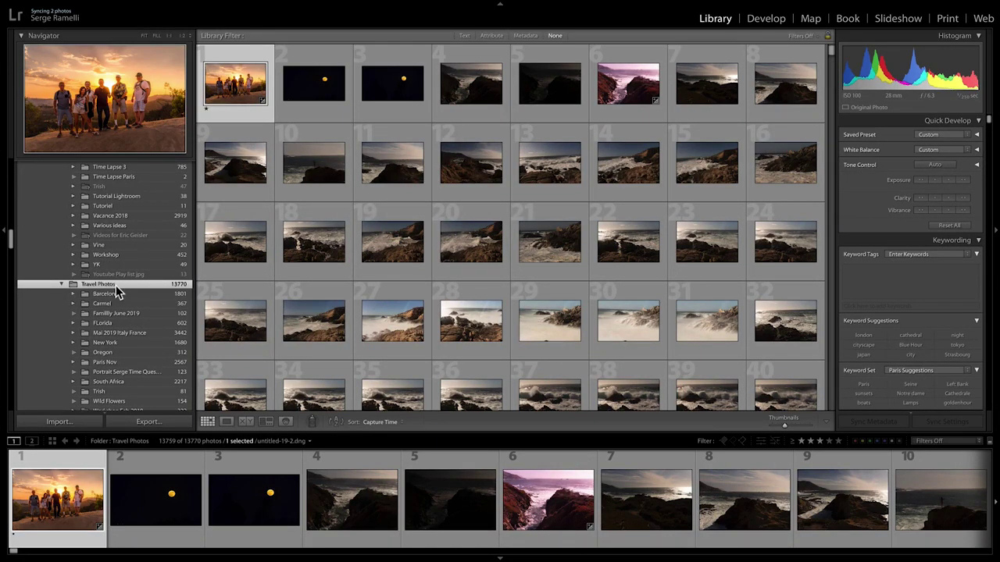
Step: Expand Barcelona and its 2019 subfolder under Travel Photos, and display the Barcelona photos
left_click(74, 294)
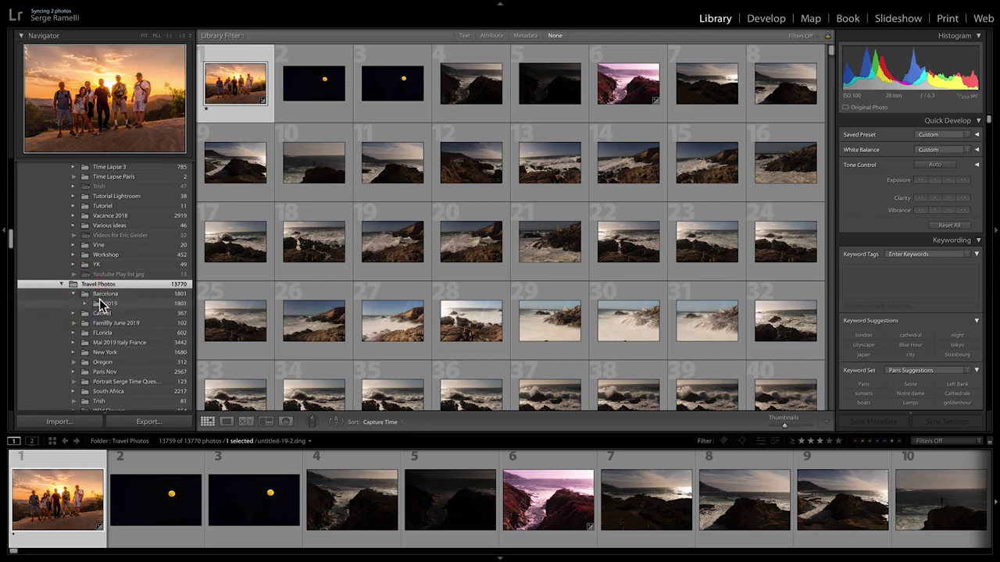
left_click(85, 304)
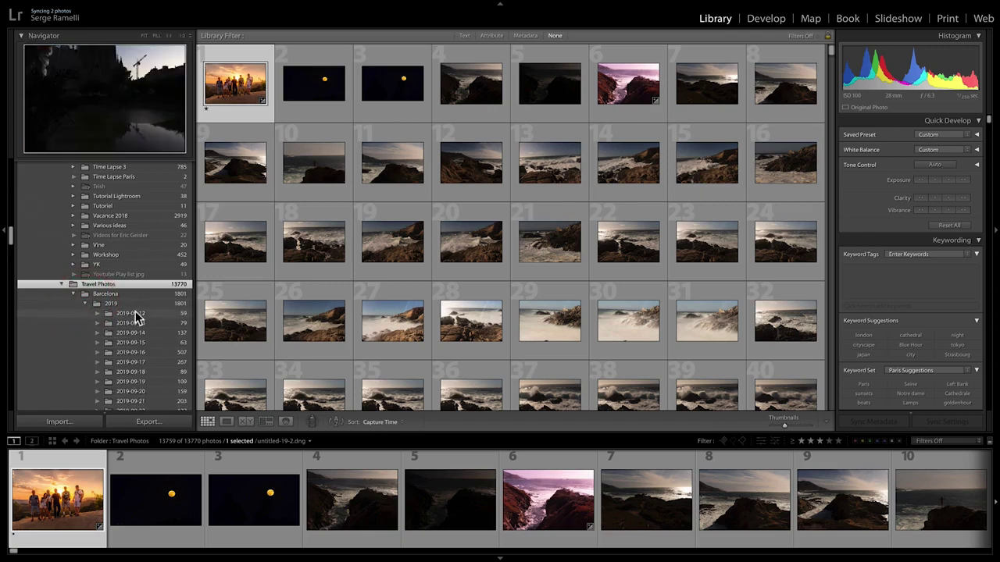
left_click(178, 299)
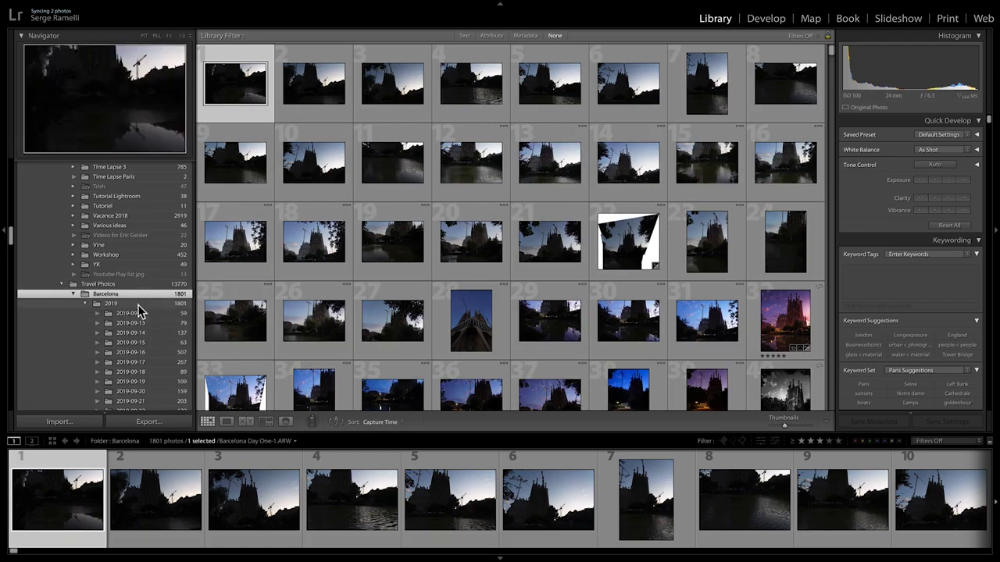
Step: Review the Synchronize Folder options for the Travel Photos folder, and cancel without synchronizing
left_click(120, 285)
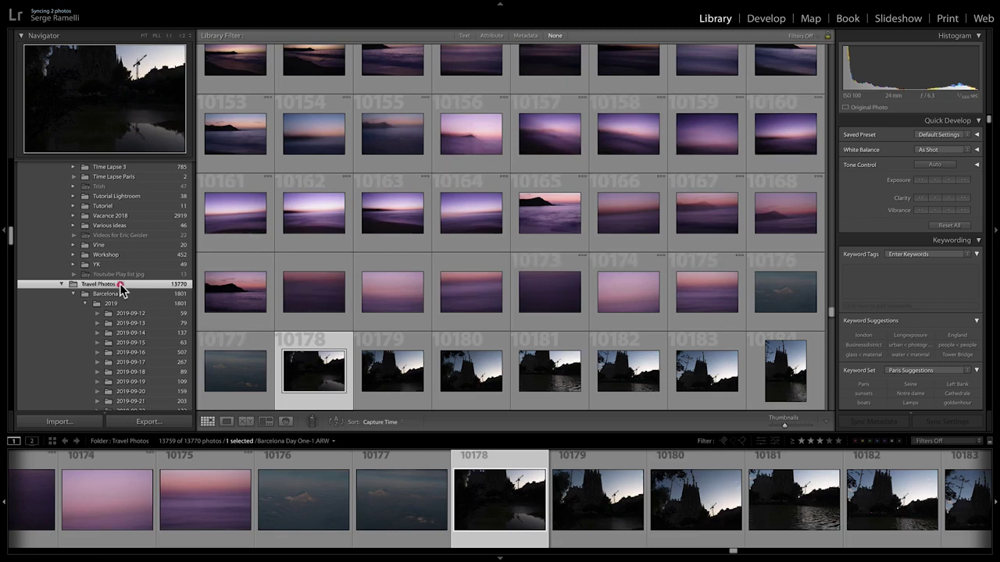
right_click(120, 285)
left_click(179, 380)
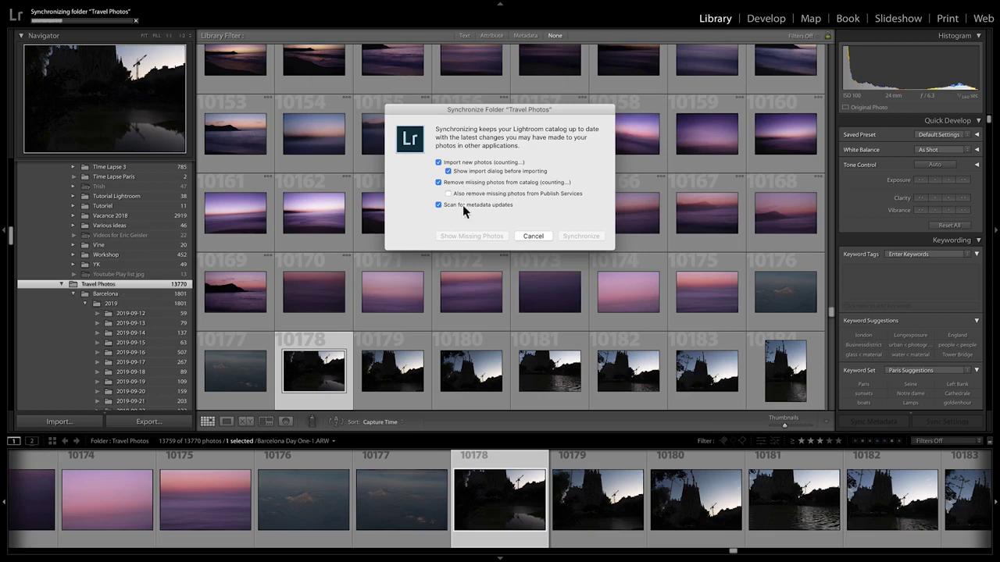
left_click(535, 237)
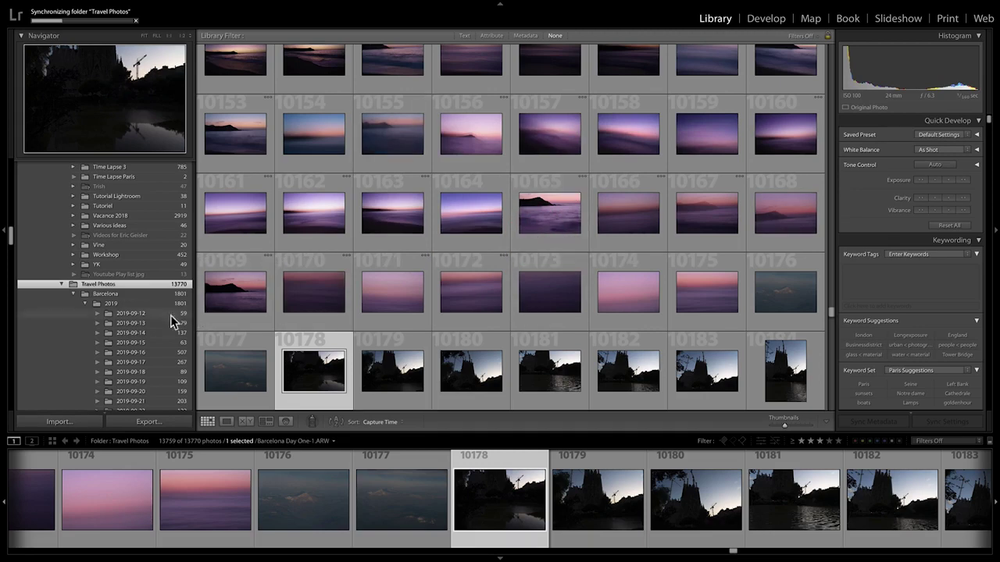
Step: Display Barcelona's 2019-09-12 folder, filtering it by three stars and higher, and lower the filter to one star and higher
left_click(146, 314)
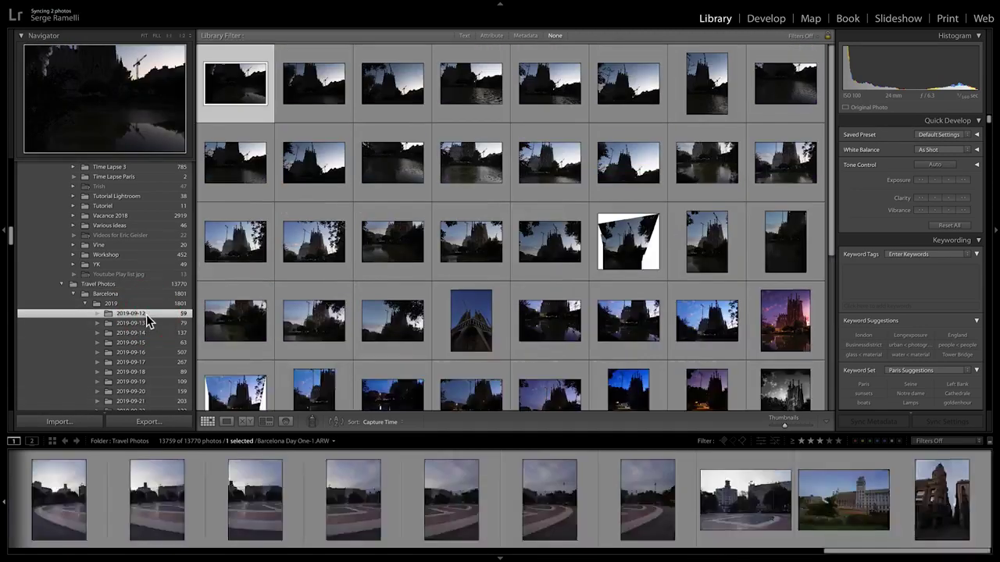
left_click(818, 441)
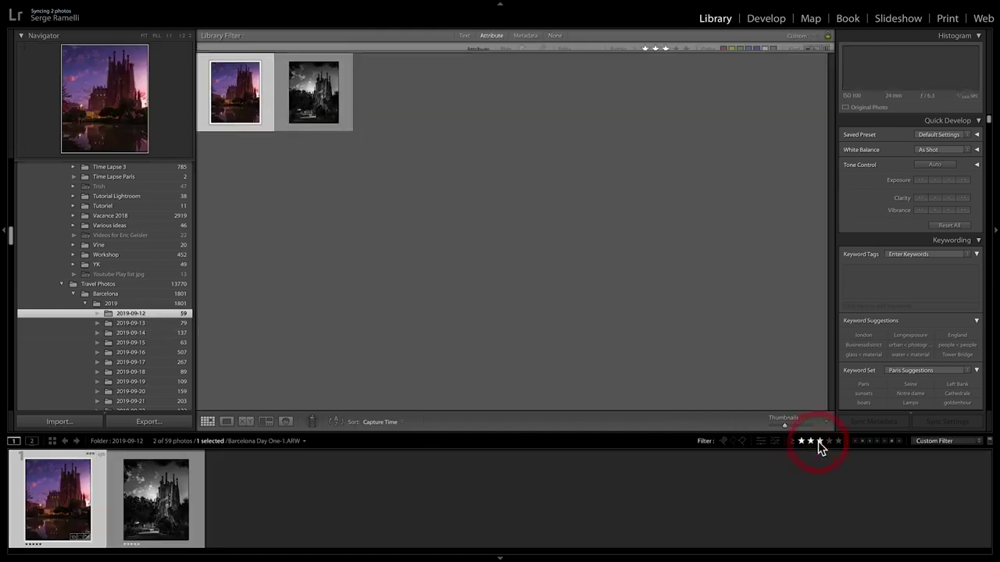
left_click(801, 441)
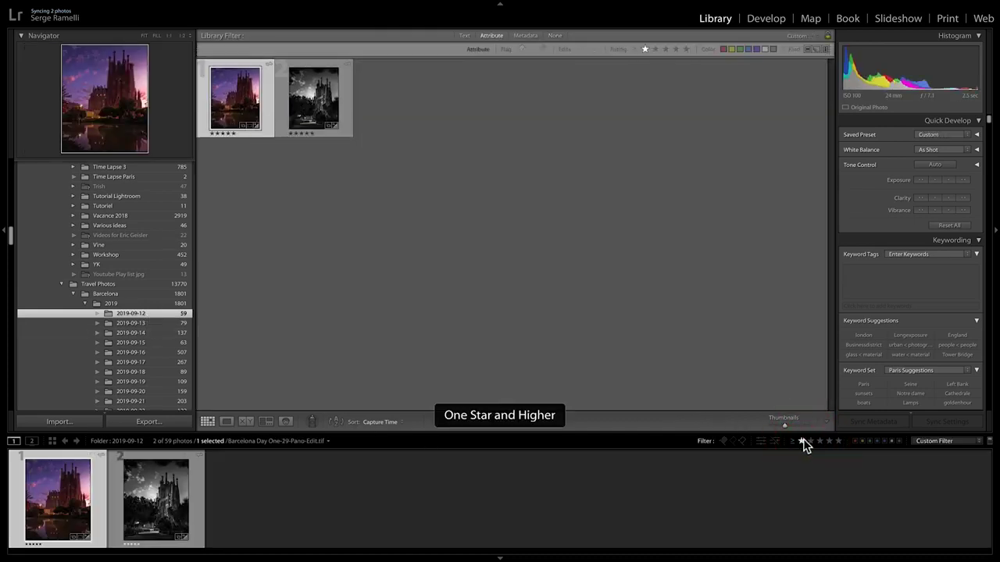
Step: Display Barcelona's 2019-09-14 folder and filter its photos to one star and higher
left_click(150, 332)
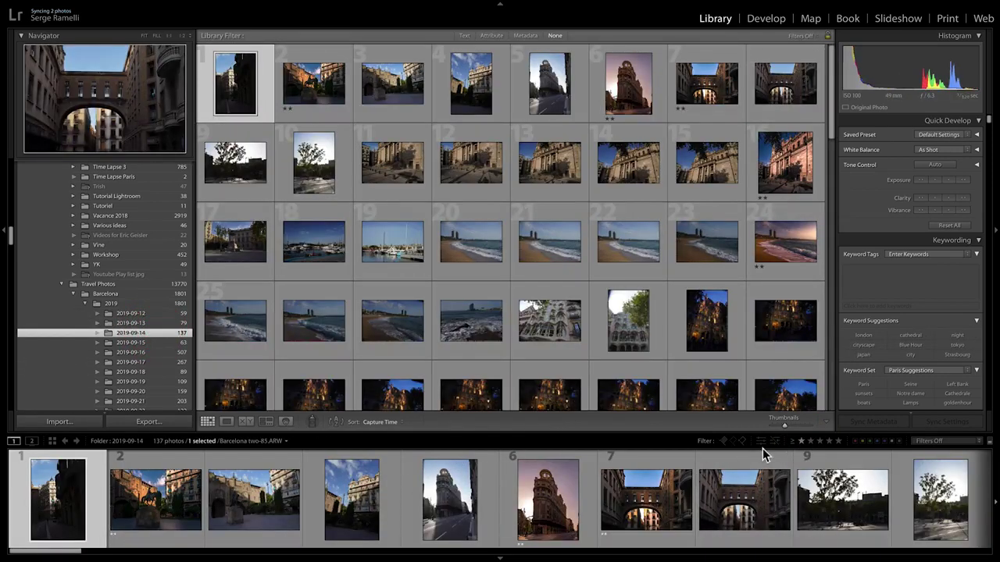
left_click(802, 441)
left_click(802, 442)
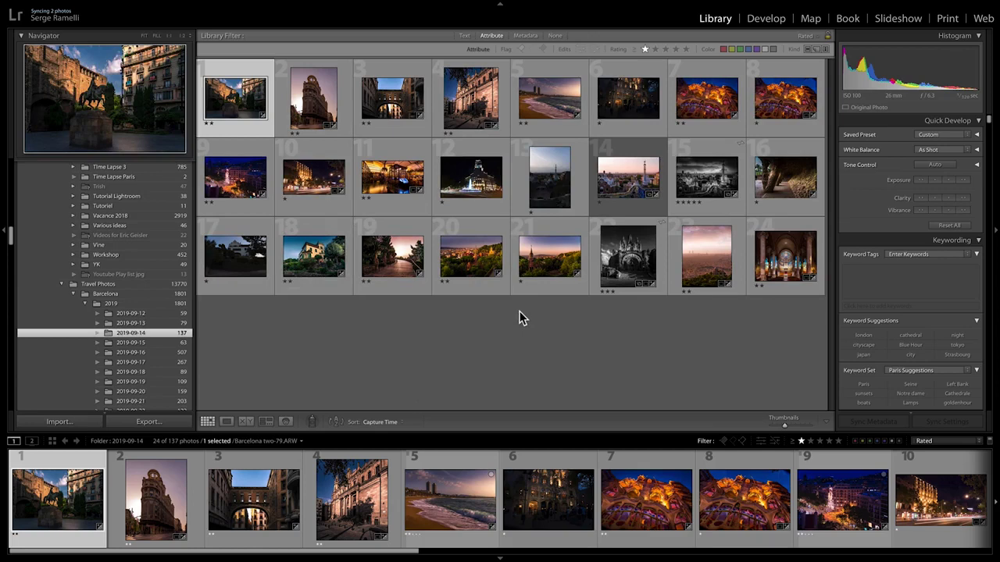
Step: Select all the filtered 2019-09-14 photos and save their metadata to files
key("super+a")
right_click(364, 497)
mouse_move(397, 501)
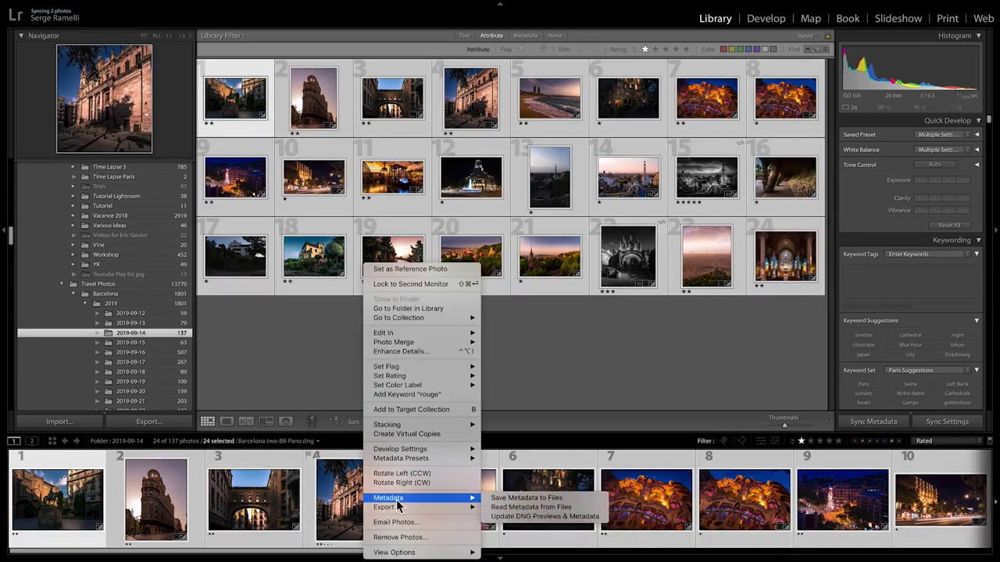
left_click(582, 497)
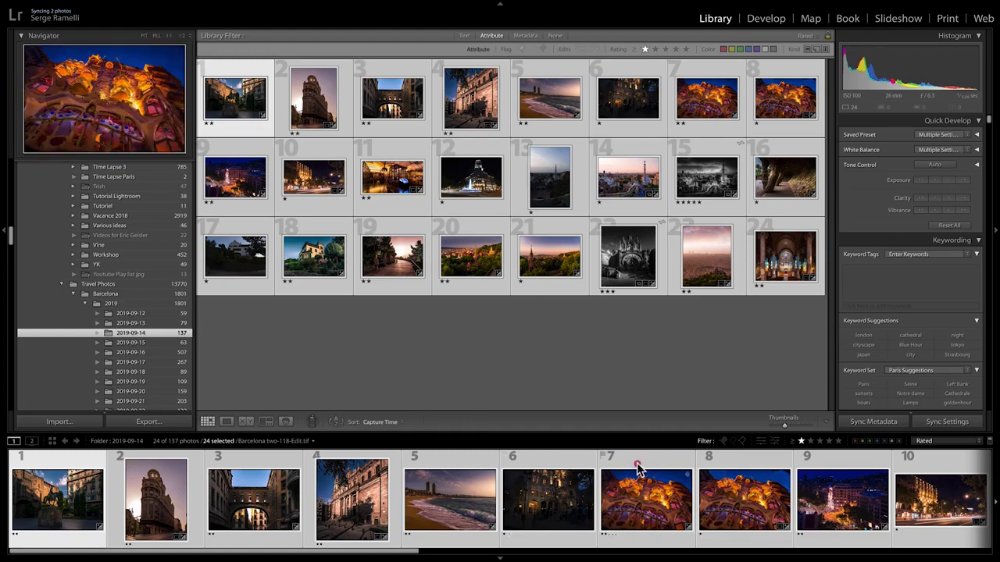
Step: Select the dark building photo Barcelona two-108.ARW and reveal it in Finder
left_click(629, 473)
left_click(555, 463)
right_click(556, 463)
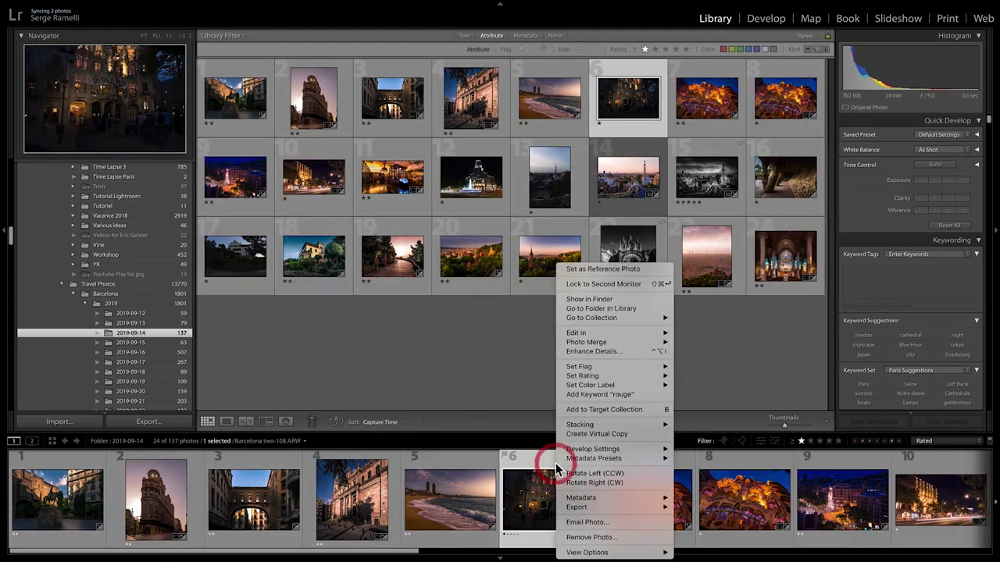
left_click(591, 300)
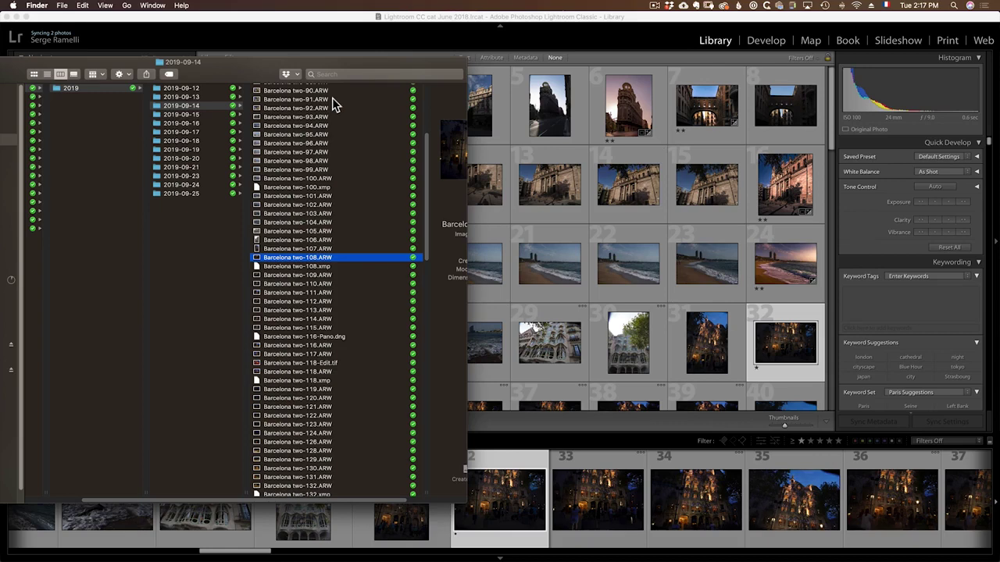
Step: Inspect the XMP sidecar files for Barcelona two-100, two-108 and two-118 in Finder, and return to Lightroom
left_click(328, 178)
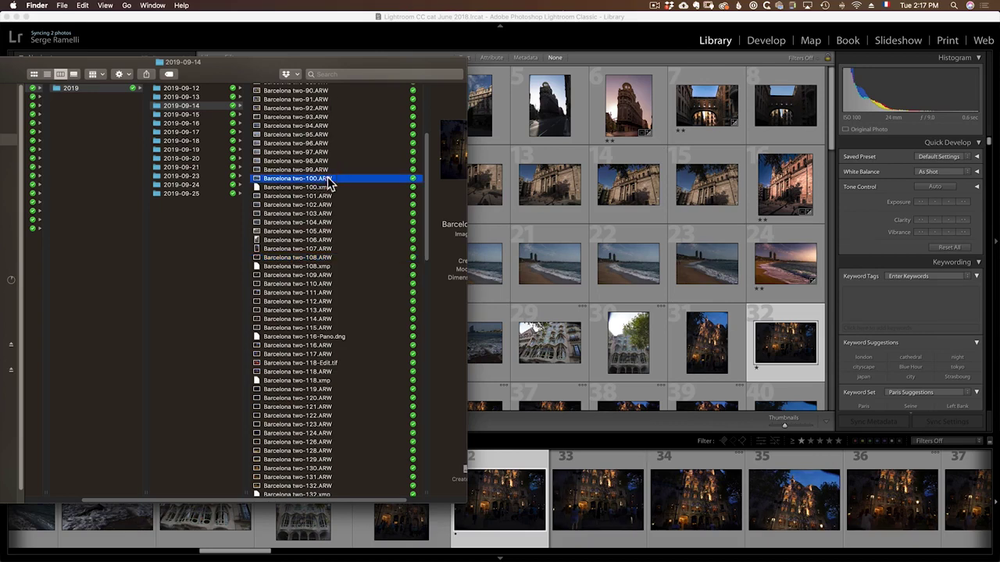
left_click(250, 188)
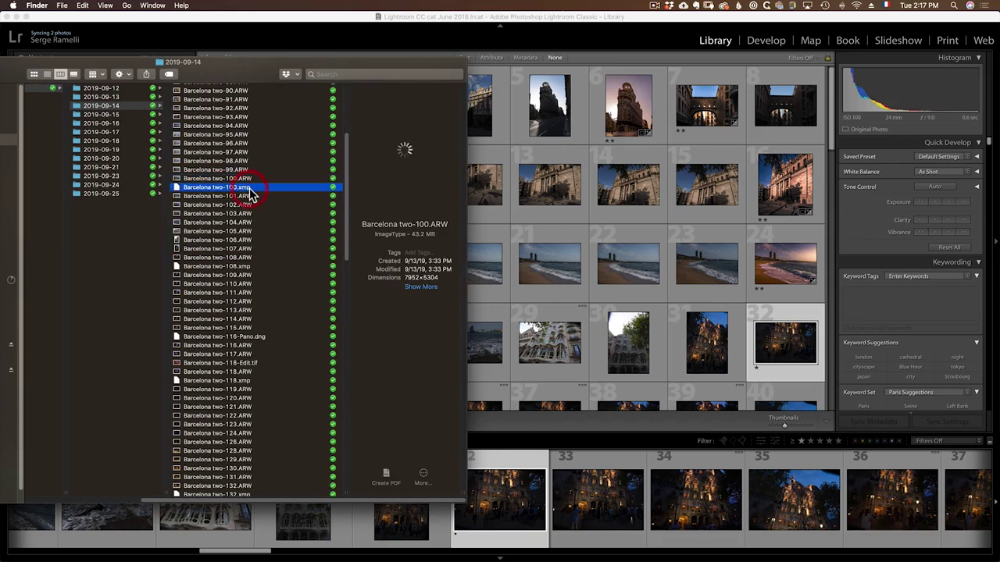
left_click(248, 267)
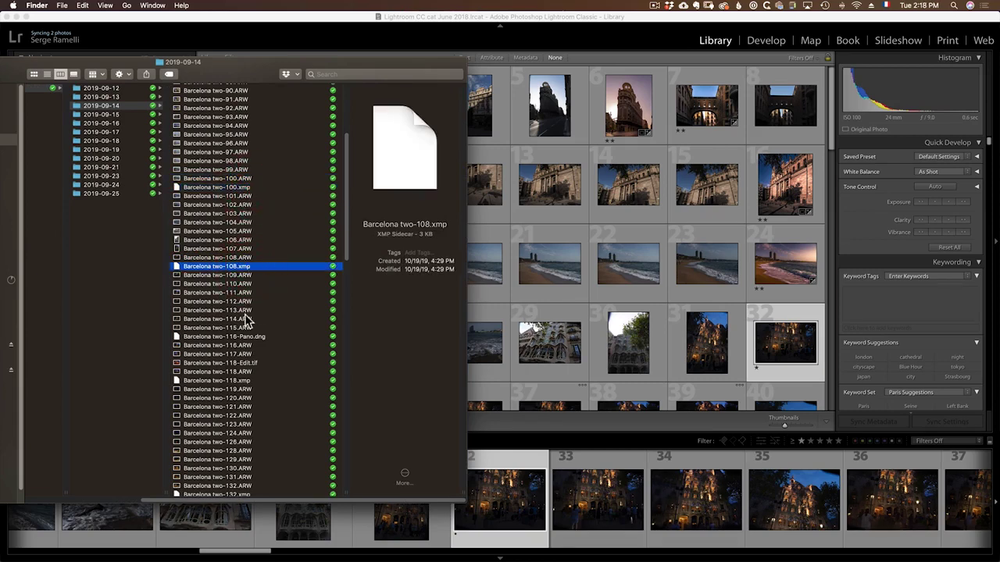
left_click(249, 379)
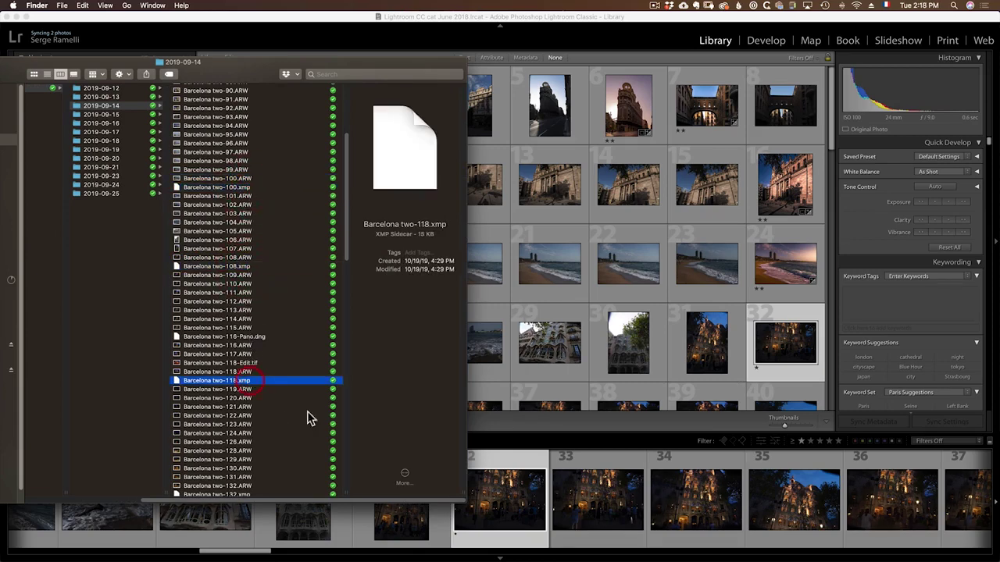
left_click(596, 58)
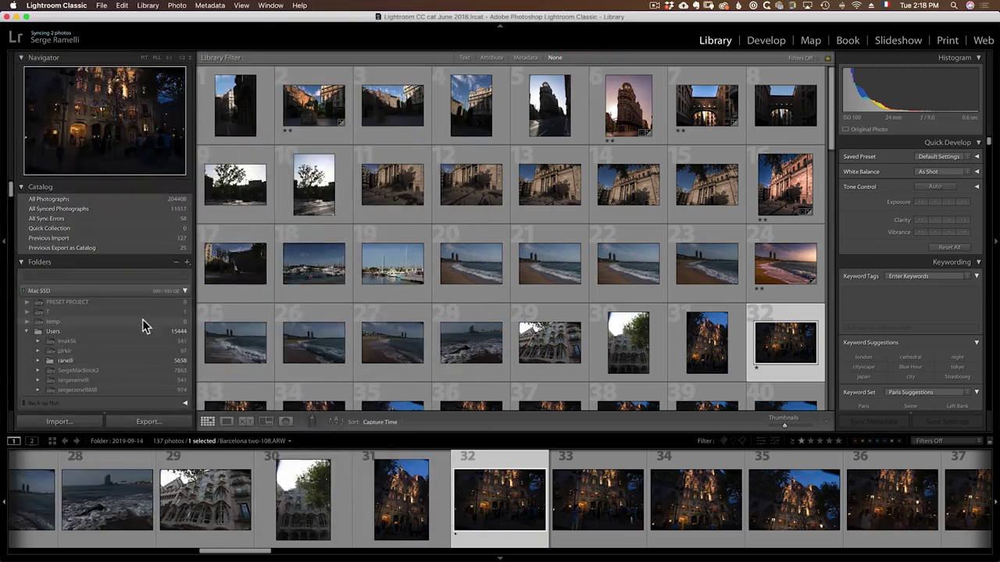